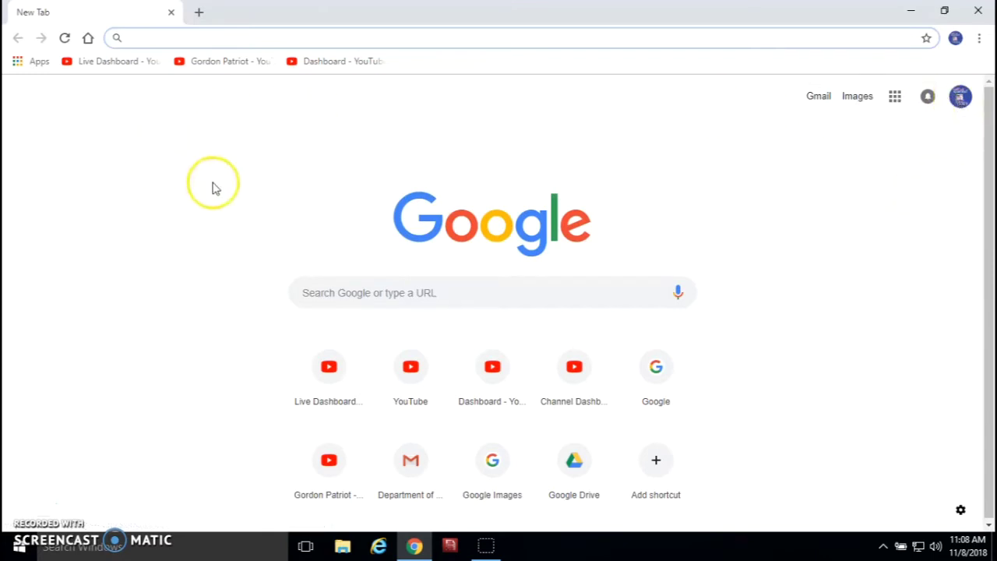
# Open the Stream now live dashboard and try to change the stream thumbnail to the YouTube Logo image.
pyautogui.click(339, 62)
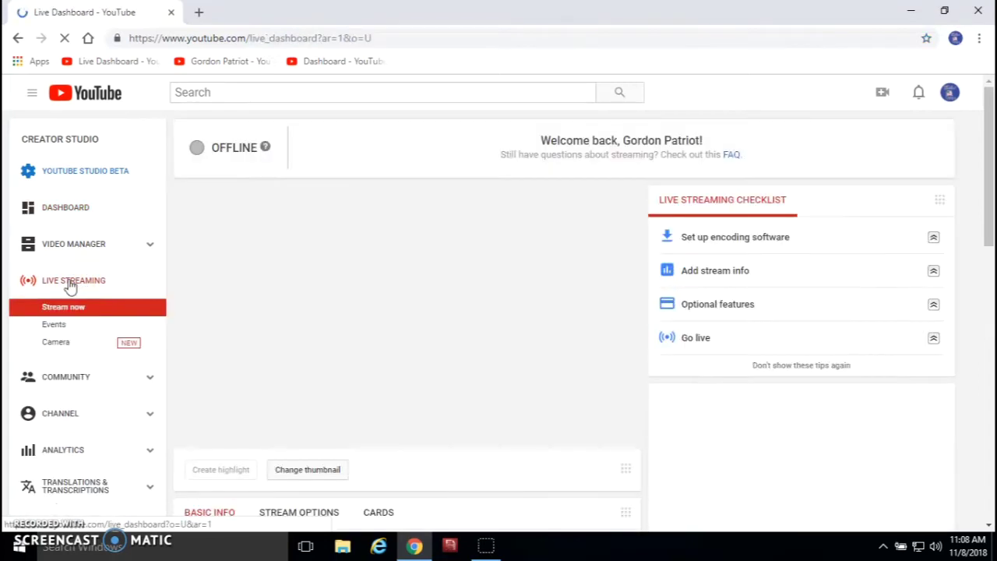
pyautogui.click(64, 307)
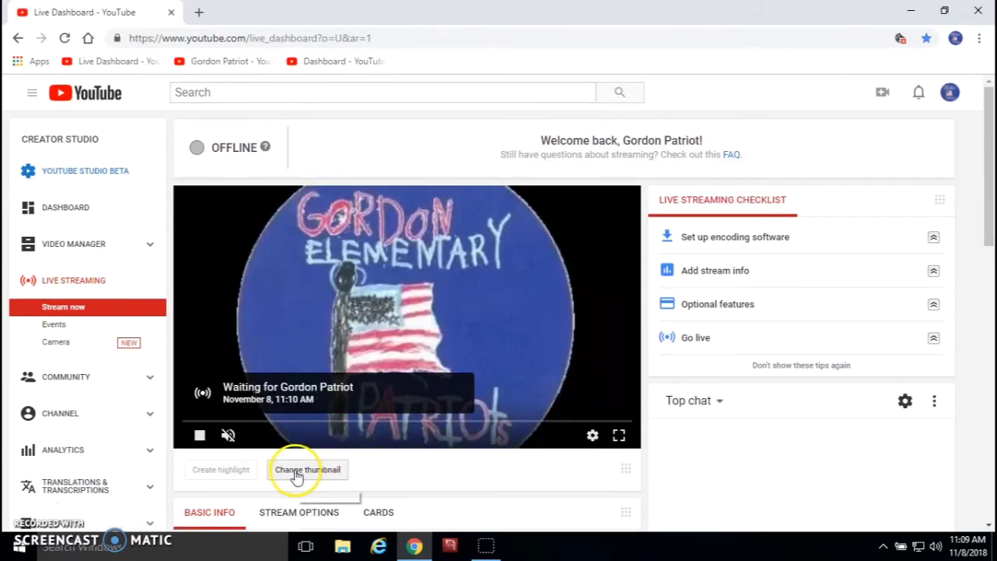
pyautogui.click(296, 472)
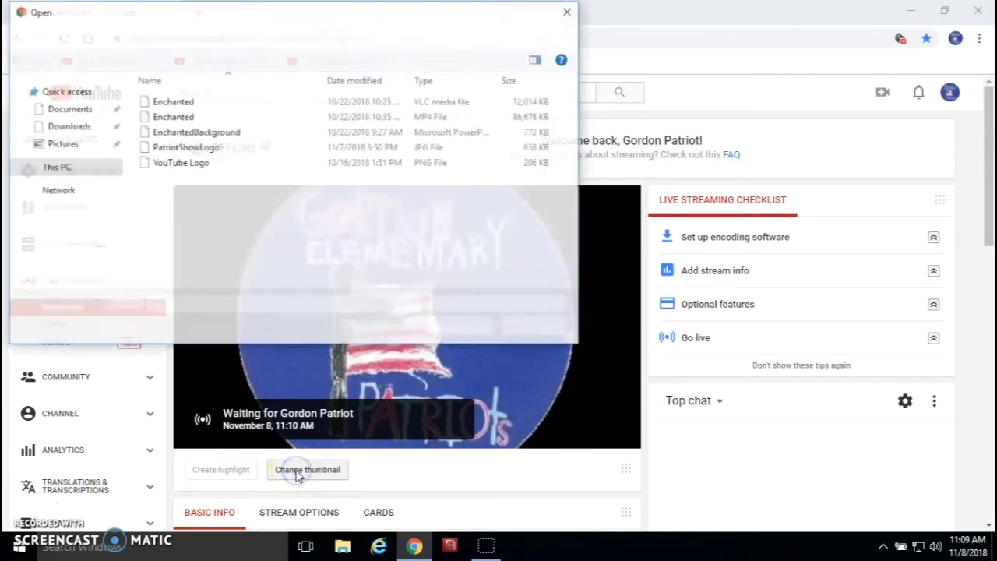
pyautogui.click(176, 165)
pyautogui.click(450, 331)
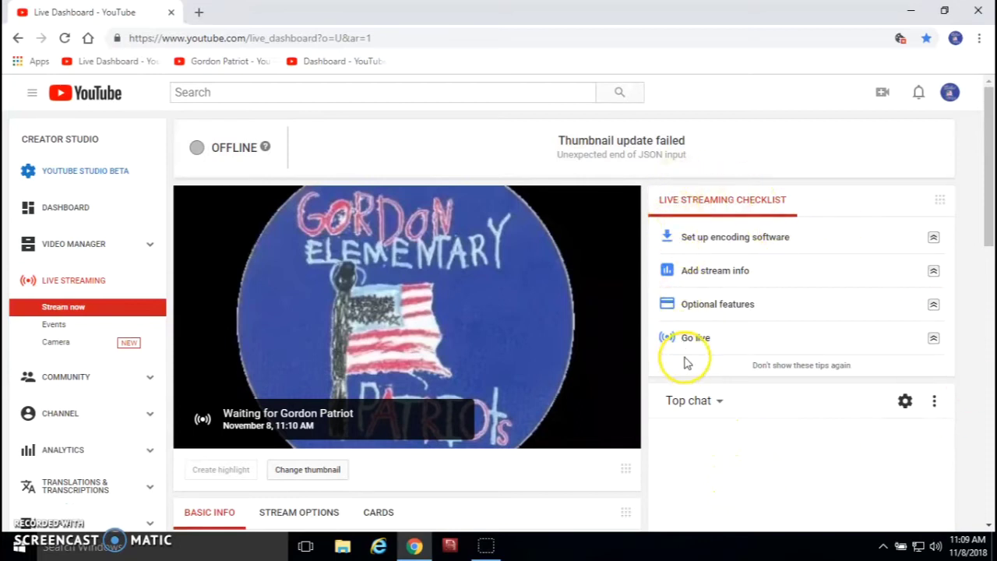
# Set both the title and the description of the live stream to "Testing".
pyautogui.moveTo(988, 233); pyautogui.dragTo(987, 338)
pyautogui.click(254, 246)
pyautogui.click(256, 274)
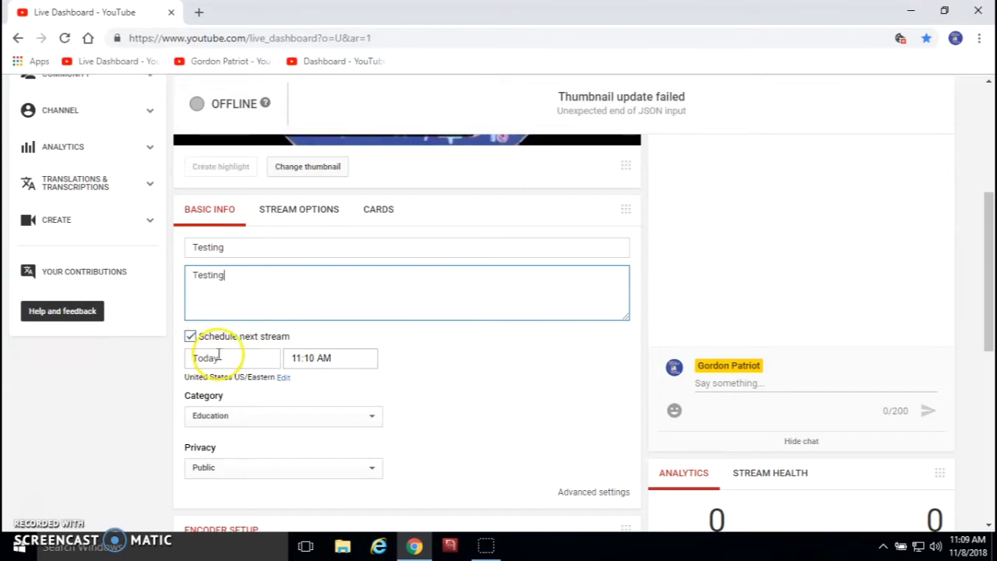
# Set the next stream's scheduled start time to 11:15 AM.
pyautogui.click(312, 357)
pyautogui.click(313, 356)
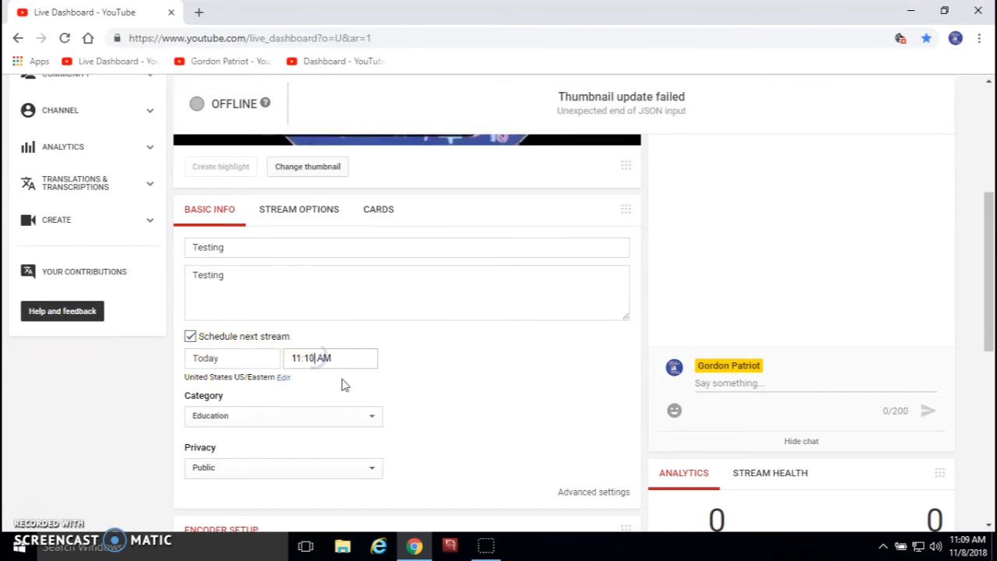
pyautogui.press('BackSpace')
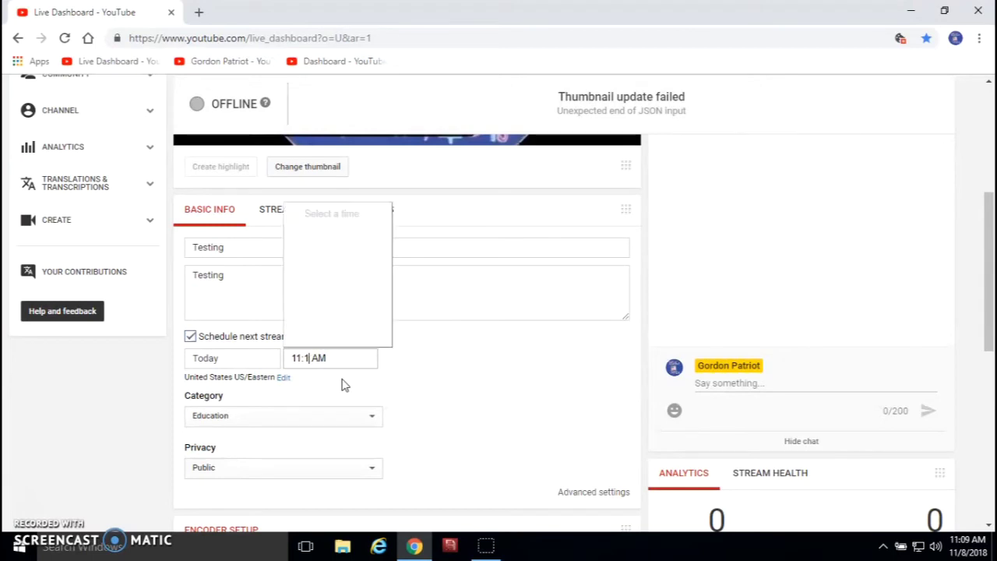
pyautogui.click(458, 378)
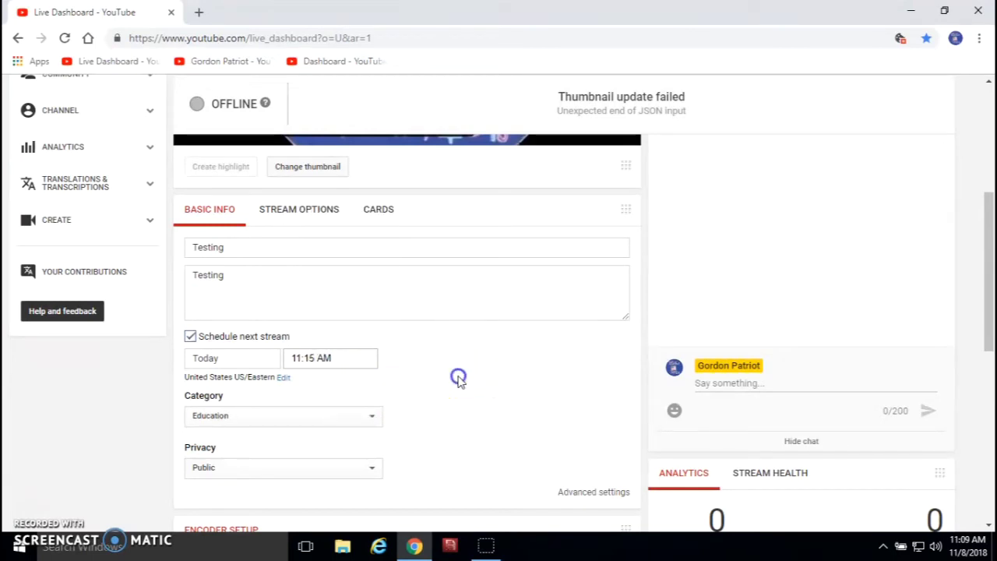
# Copy the server URL rtmp://a.rtmp.youtube.com/live2 from the encoder setup.
pyautogui.scroll(-1, 463, 381)
pyautogui.scroll(-1, 463, 378)
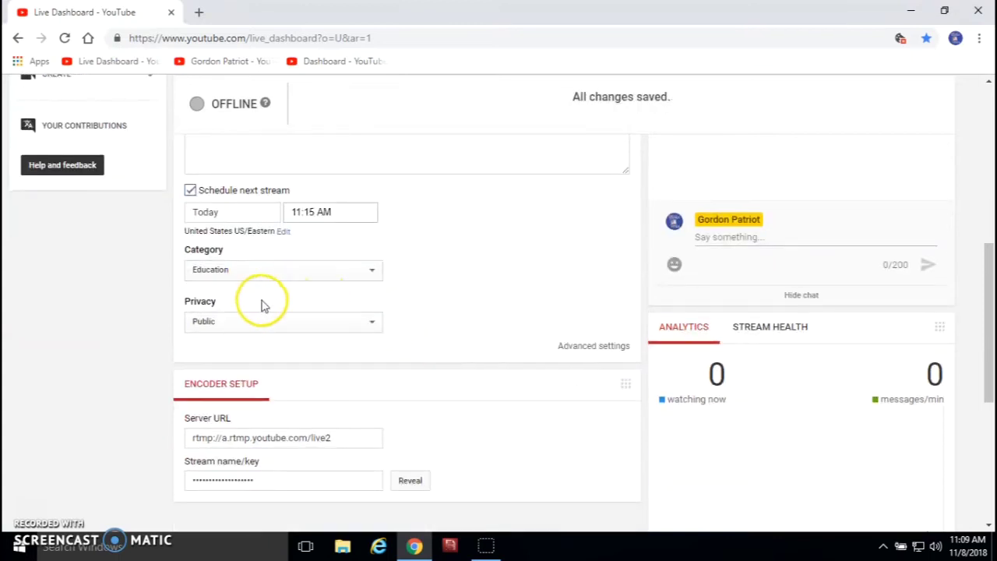
pyautogui.scroll(-1, 448, 293)
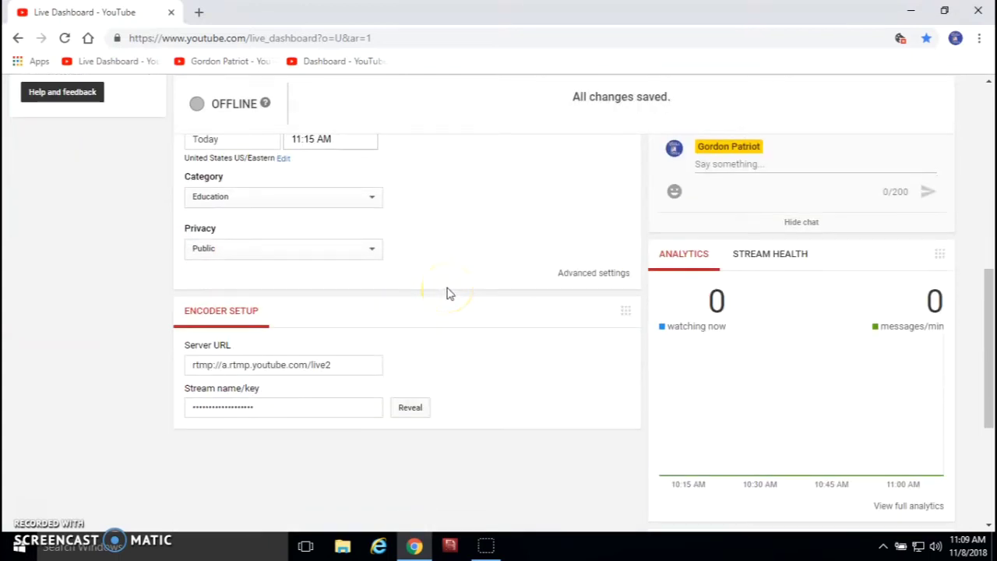
pyautogui.scroll(-1, 448, 294)
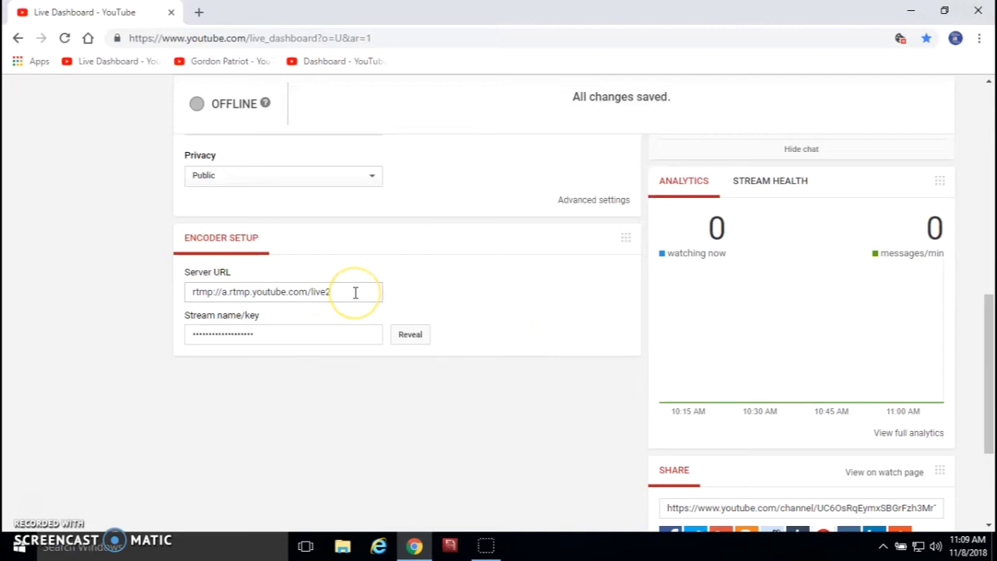
pyautogui.moveTo(356, 292); pyautogui.dragTo(207, 290)
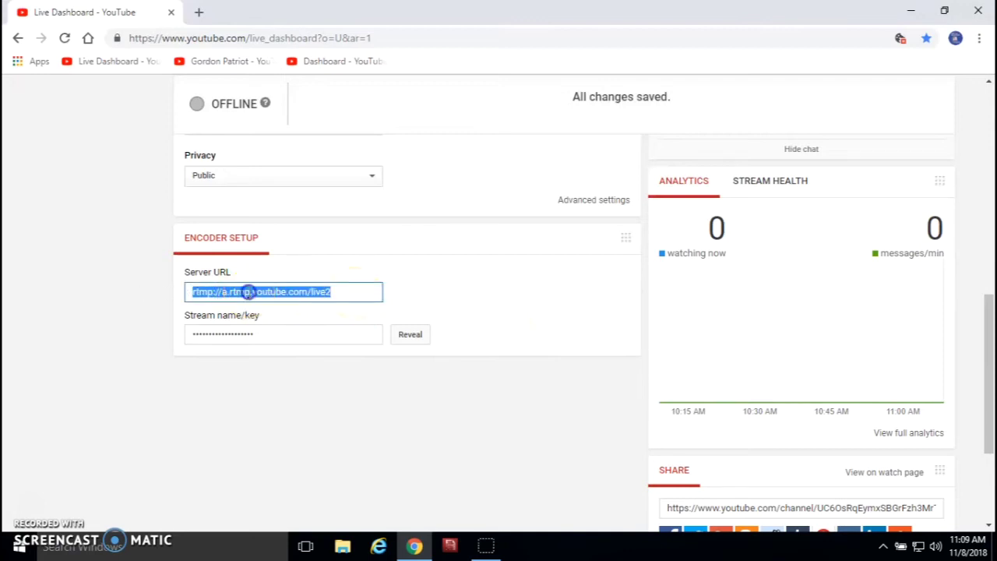
pyautogui.rightClick(247, 293)
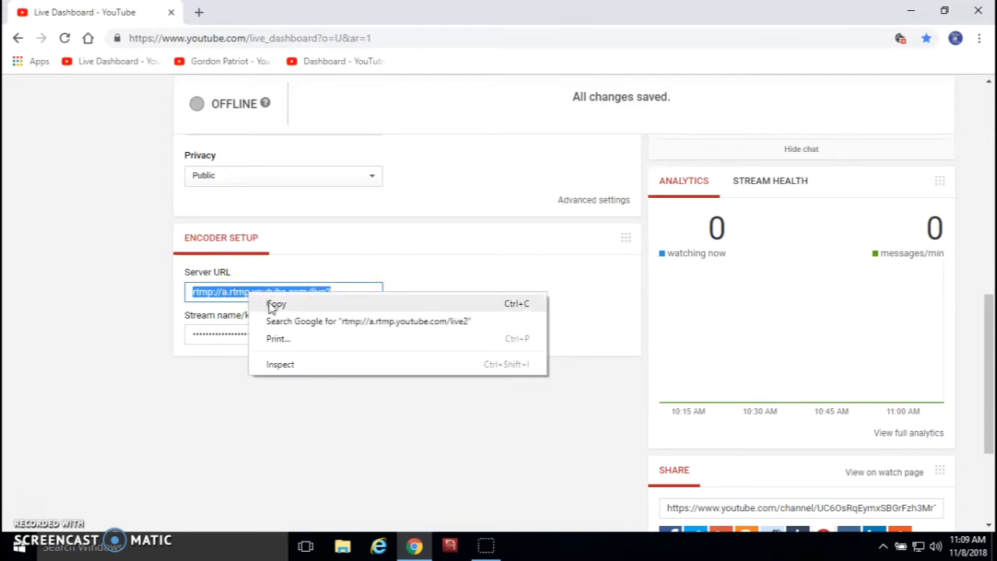
pyautogui.click(273, 306)
# Switch to Adobe Flash Media Live Encoder and replace the FMS URL with the copied server URL.
pyautogui.click(451, 548)
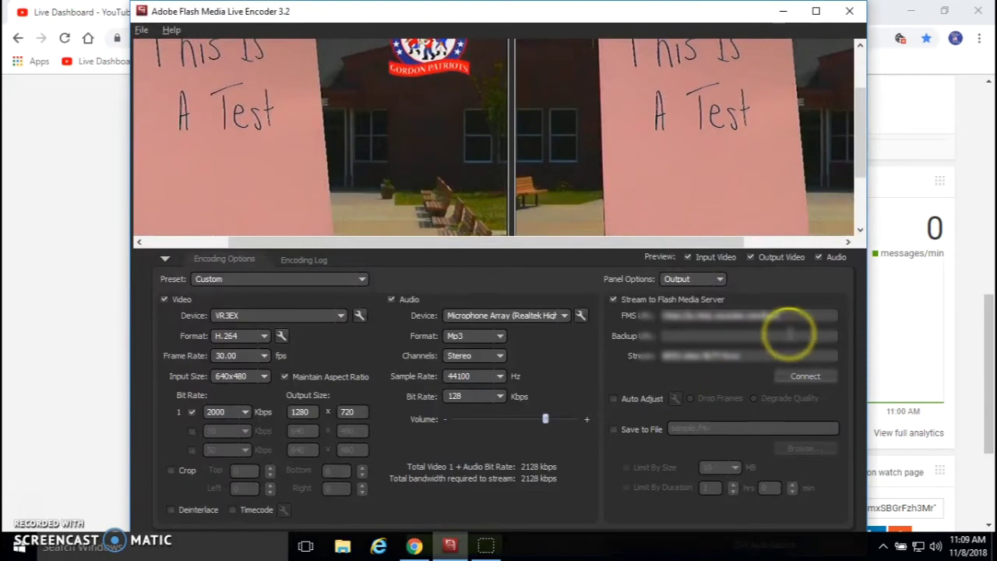
pyautogui.click(797, 315)
pyautogui.hotkey('ctrl', 'a')
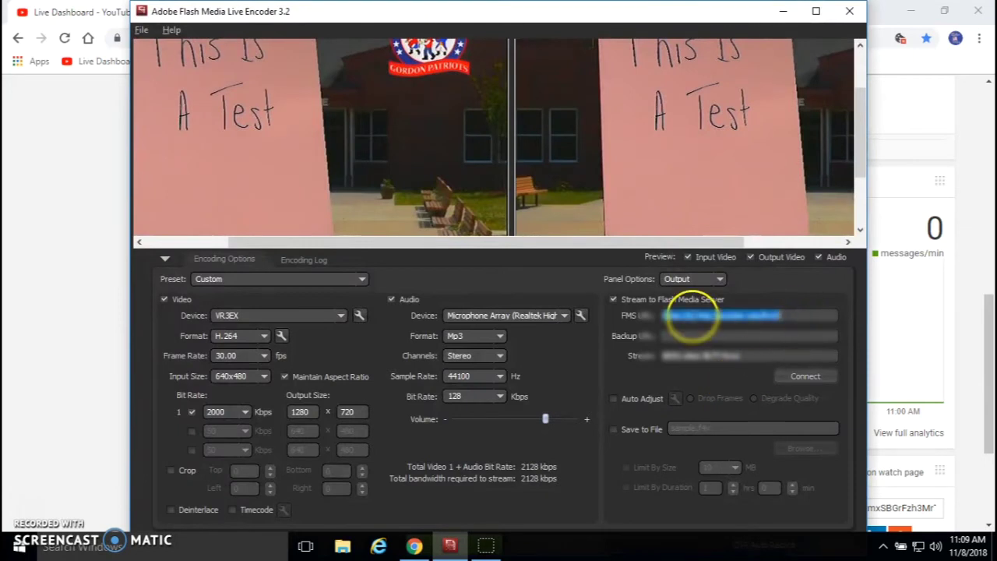
pyautogui.rightClick(752, 313)
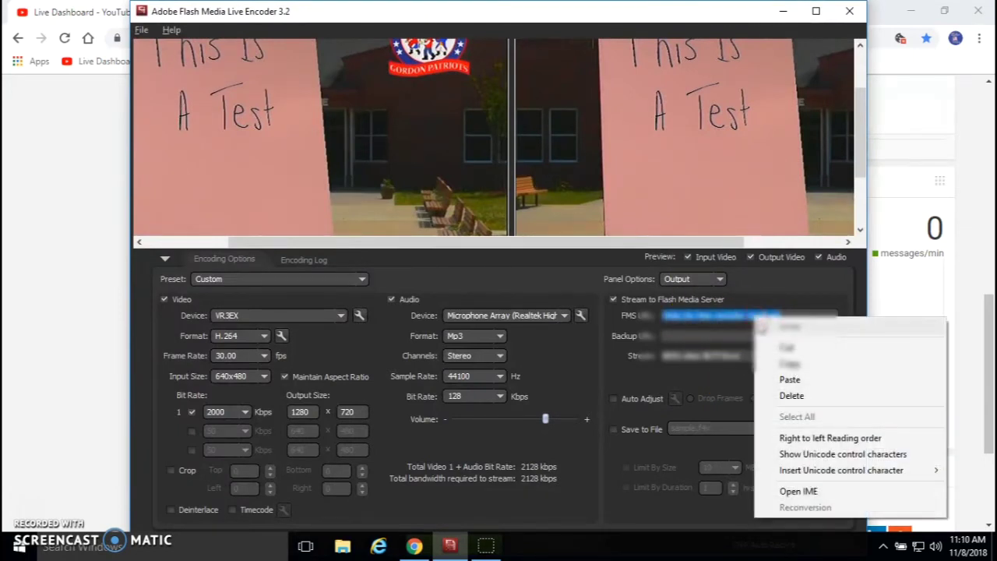
pyautogui.click(789, 380)
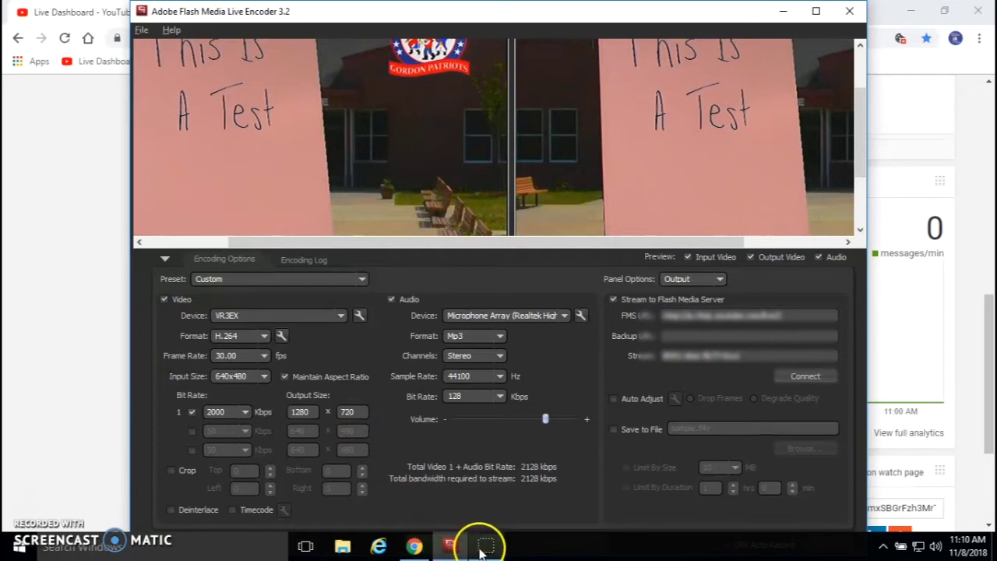
# Return to the live dashboard in Chrome, reveal the stream name/key and copy it.
pyautogui.click(415, 546)
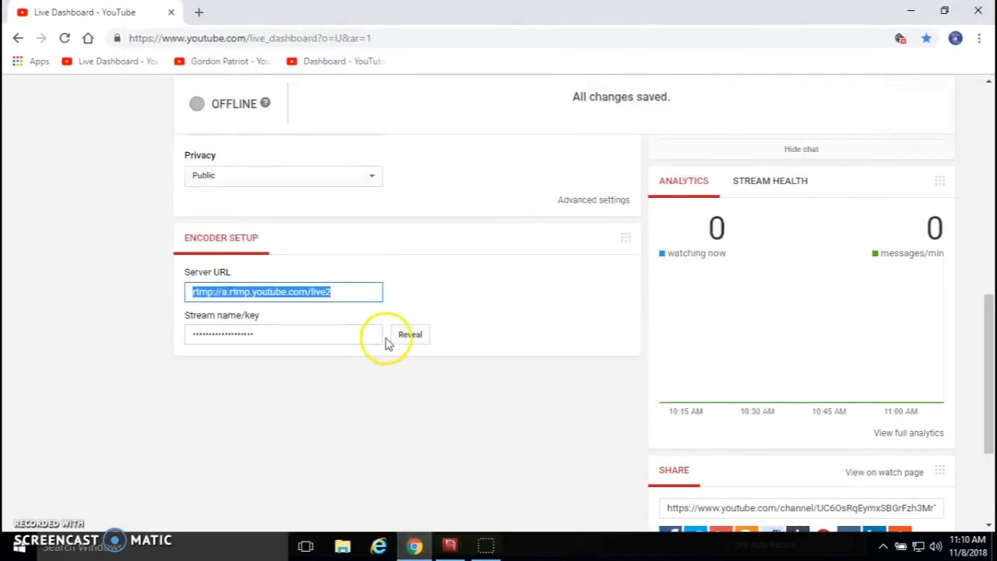
pyautogui.click(280, 336)
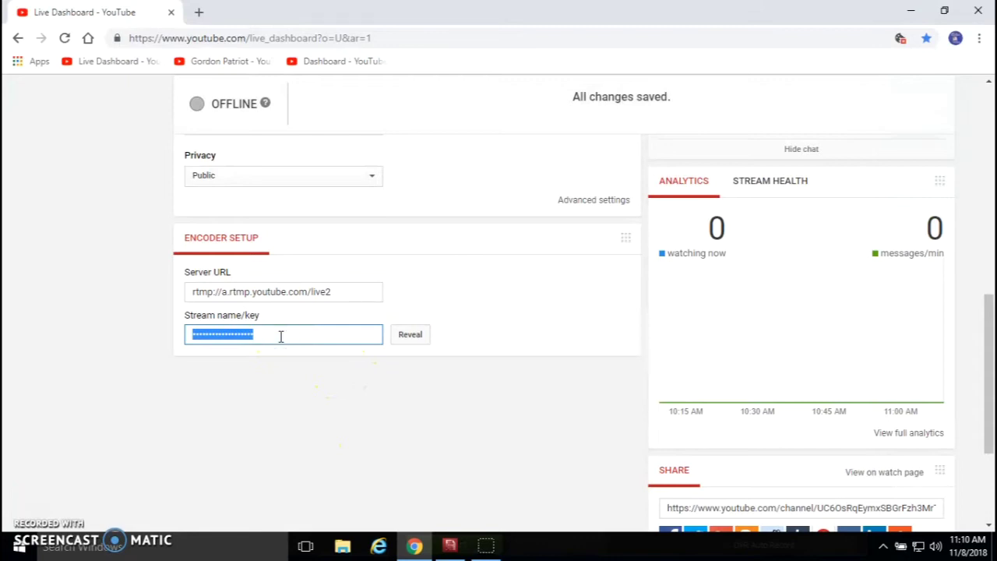
pyautogui.click(407, 336)
pyautogui.tripleClick(311, 338)
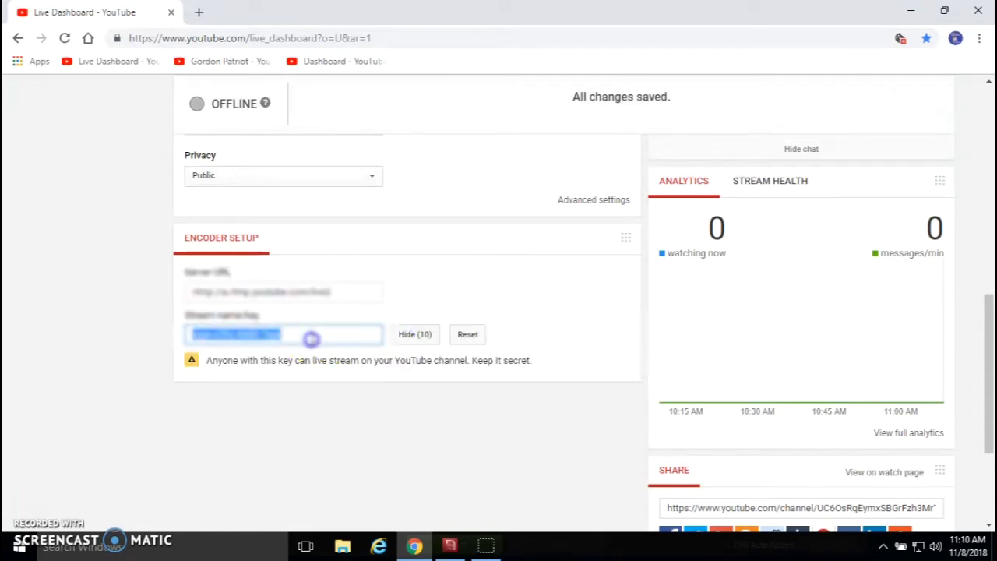
pyautogui.rightClick(311, 340)
pyautogui.click(334, 351)
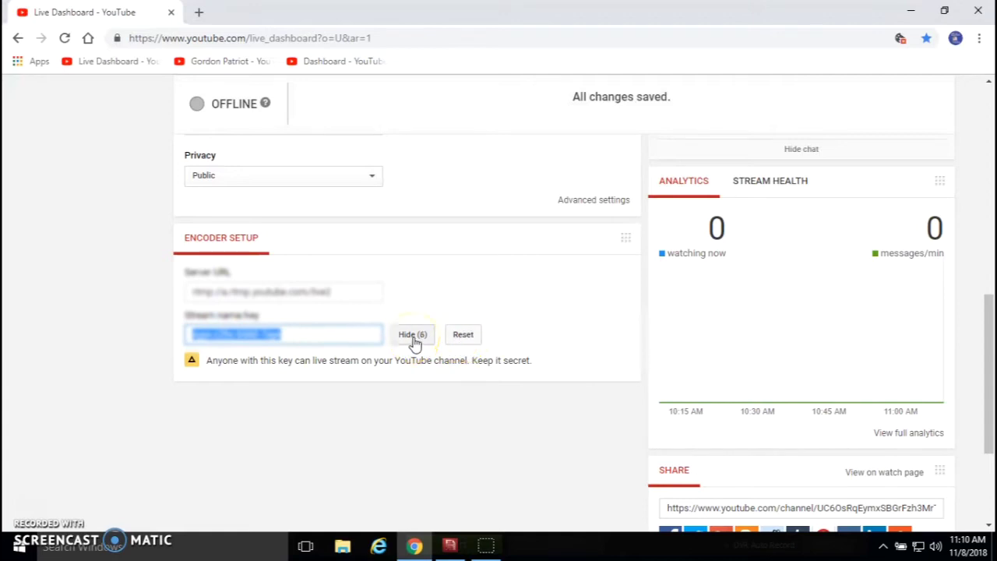
pyautogui.click(385, 423)
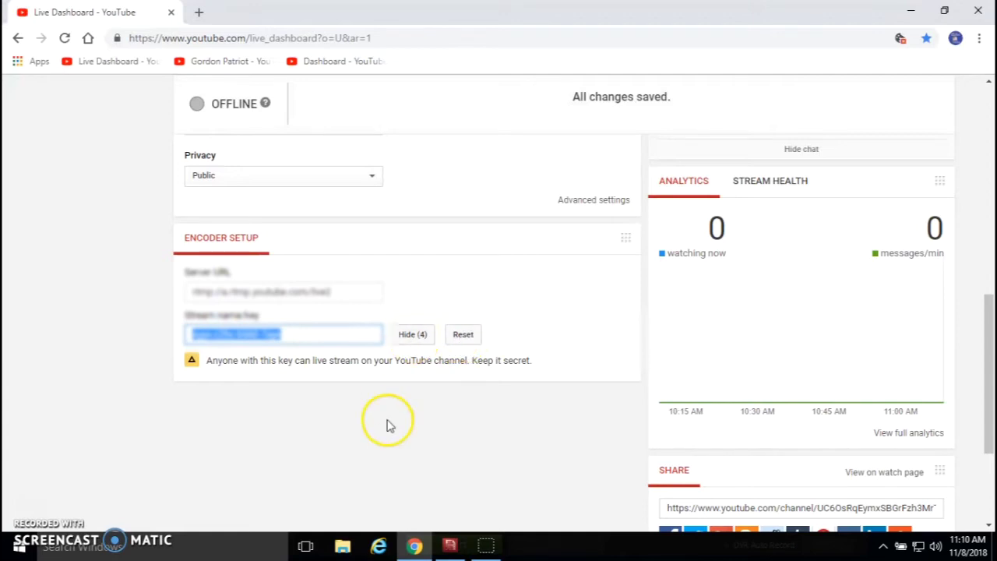
# In Adobe Flash Media Live Encoder, replace the Stream value with the copied stream key and connect to the server.
pyautogui.click(449, 546)
pyautogui.click(713, 398)
pyautogui.click(746, 355)
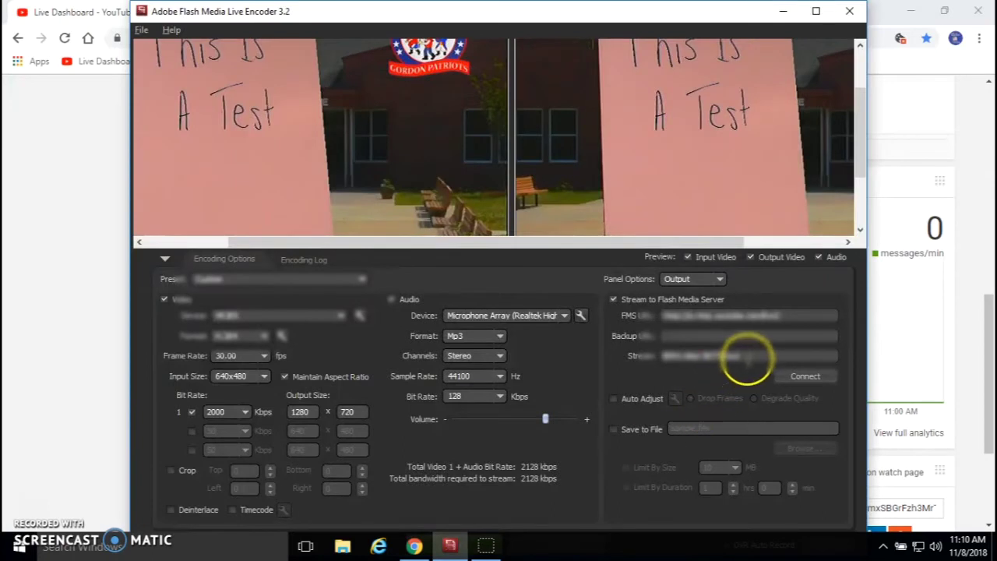
pyautogui.rightClick(671, 357)
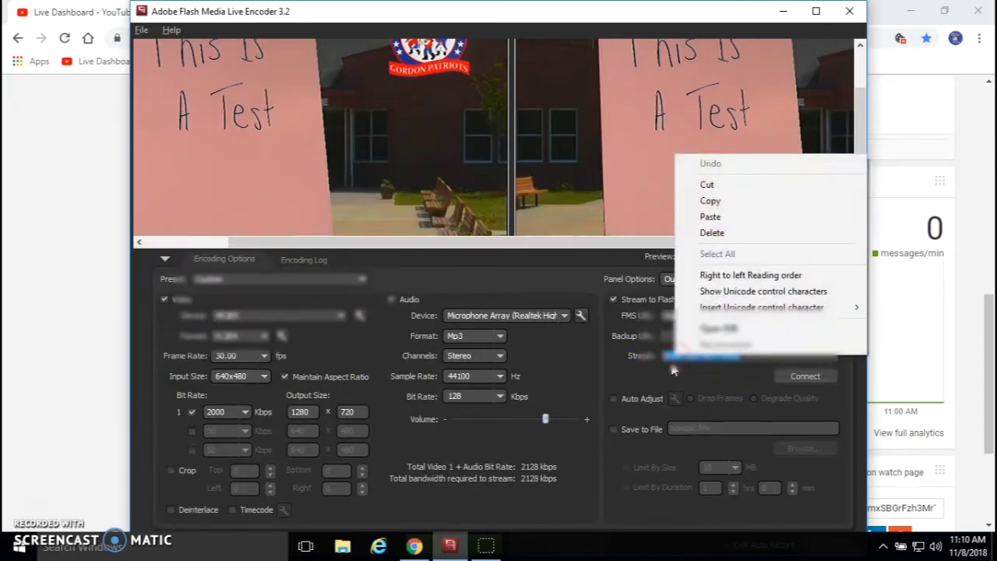
pyautogui.click(723, 221)
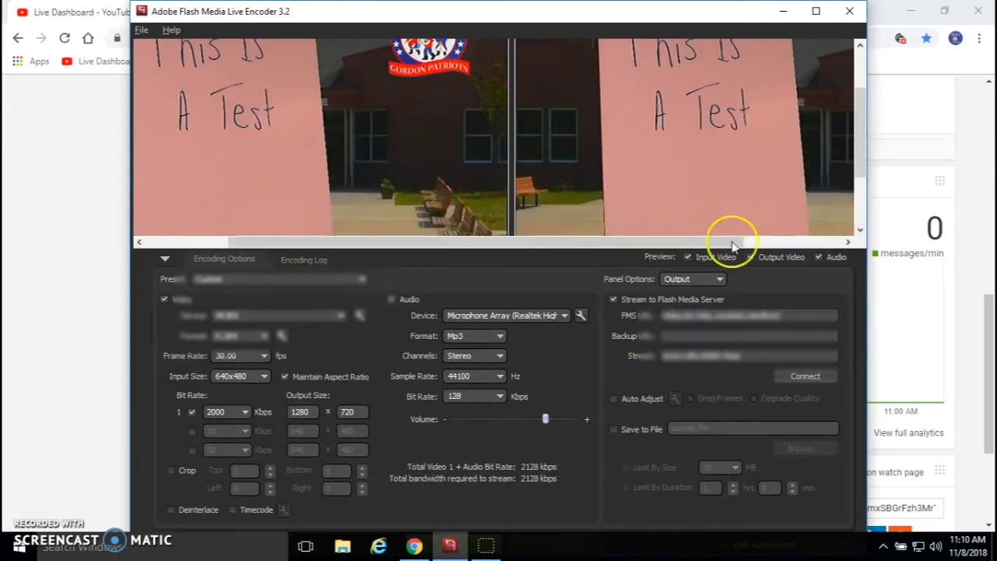
pyautogui.click(807, 378)
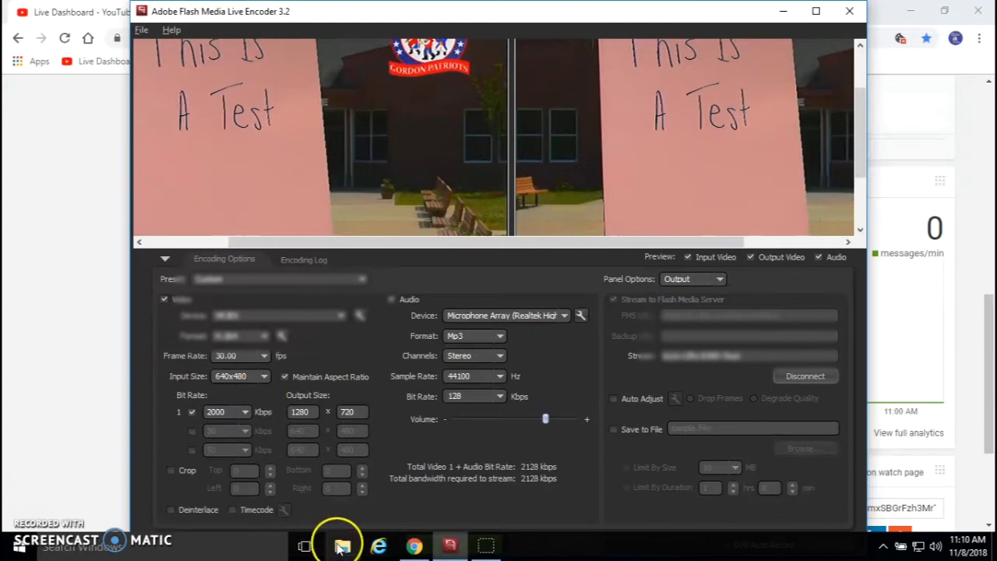
# In Chrome, open the stream's advanced settings and set caption certification to "This content has never aired on television in the U.S.".
pyautogui.click(415, 547)
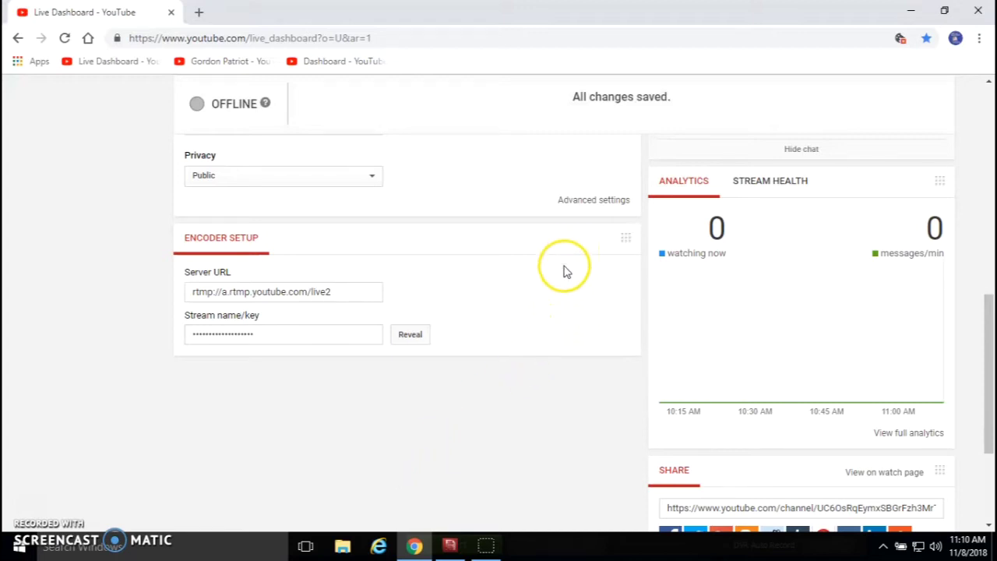
pyautogui.click(579, 201)
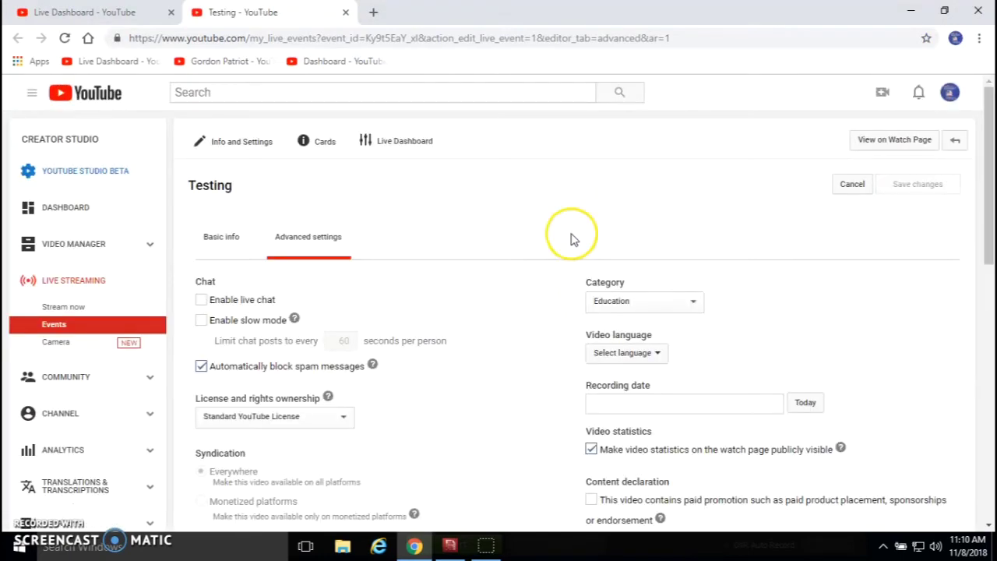
pyautogui.scroll(-2, 445, 312)
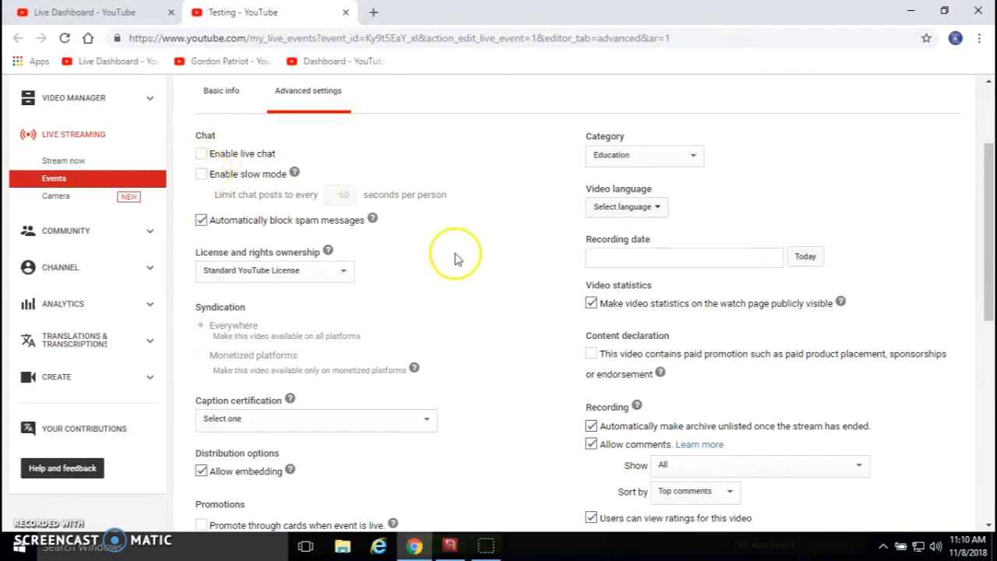
pyautogui.scroll(-1, 467, 300)
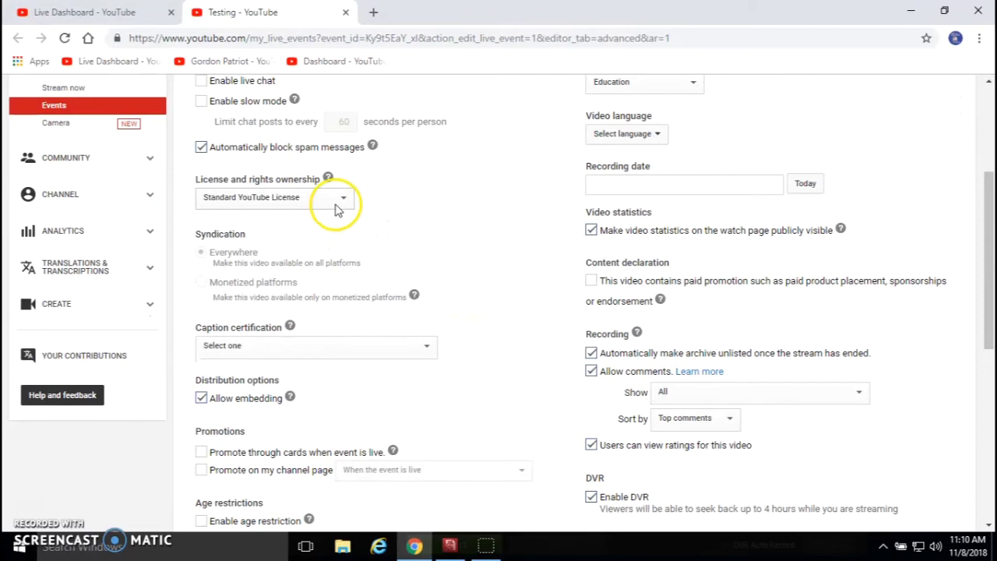
pyautogui.scroll(-1, 481, 299)
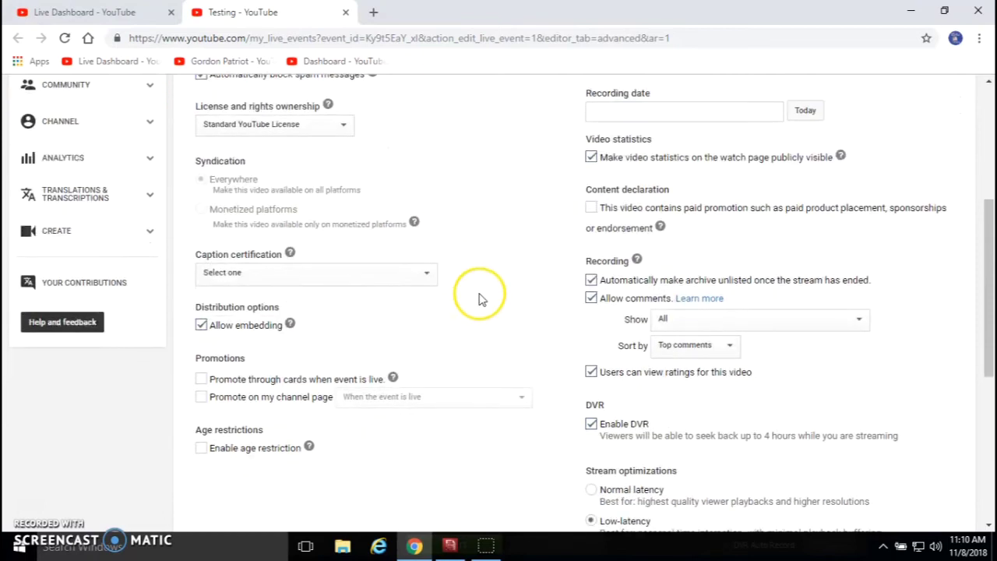
pyautogui.click(426, 275)
pyautogui.click(428, 303)
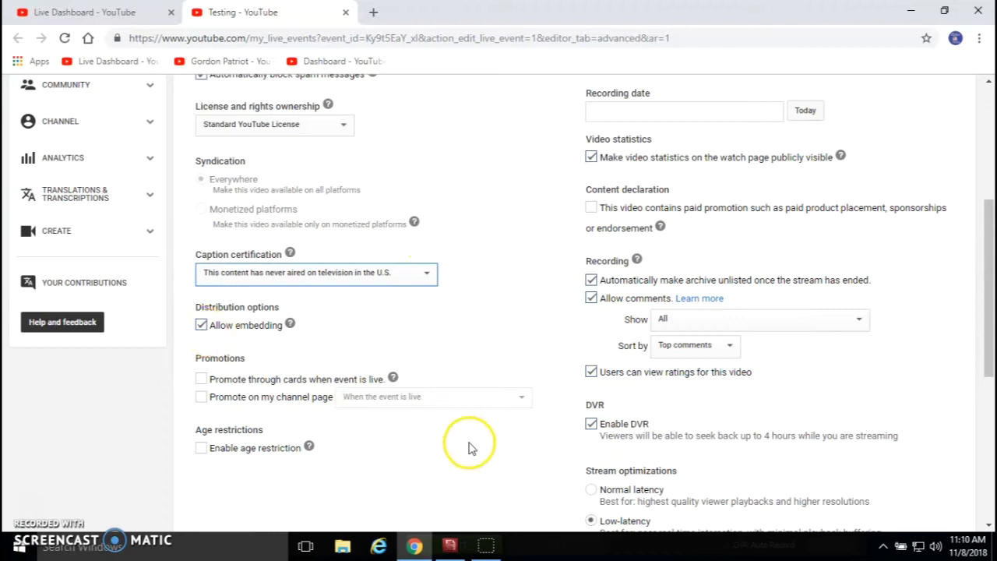
# Enable promoting the stream on the channel page and review the remaining advanced settings.
pyautogui.click(202, 404)
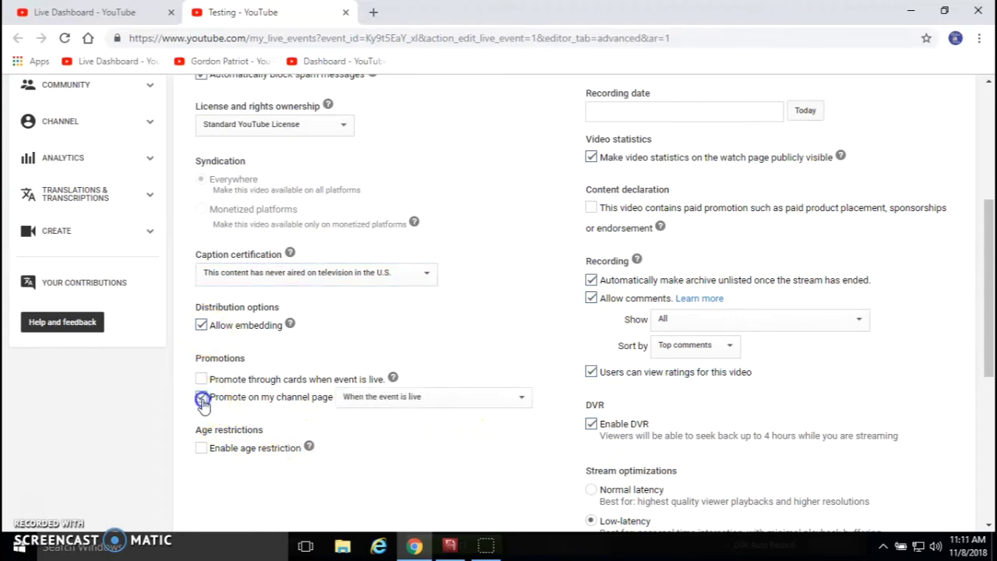
pyautogui.scroll(-2, 507, 343)
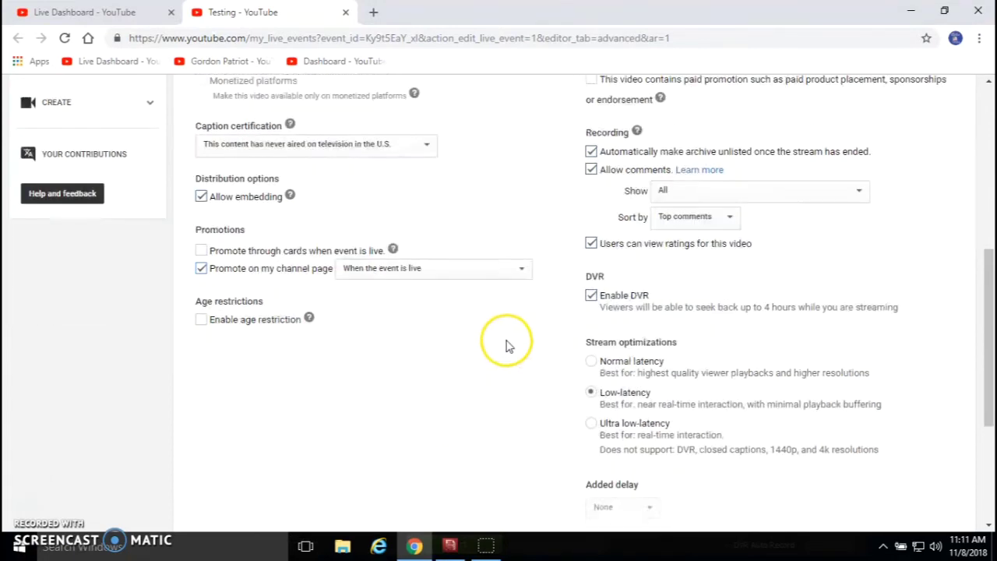
pyautogui.scroll(4, 508, 345)
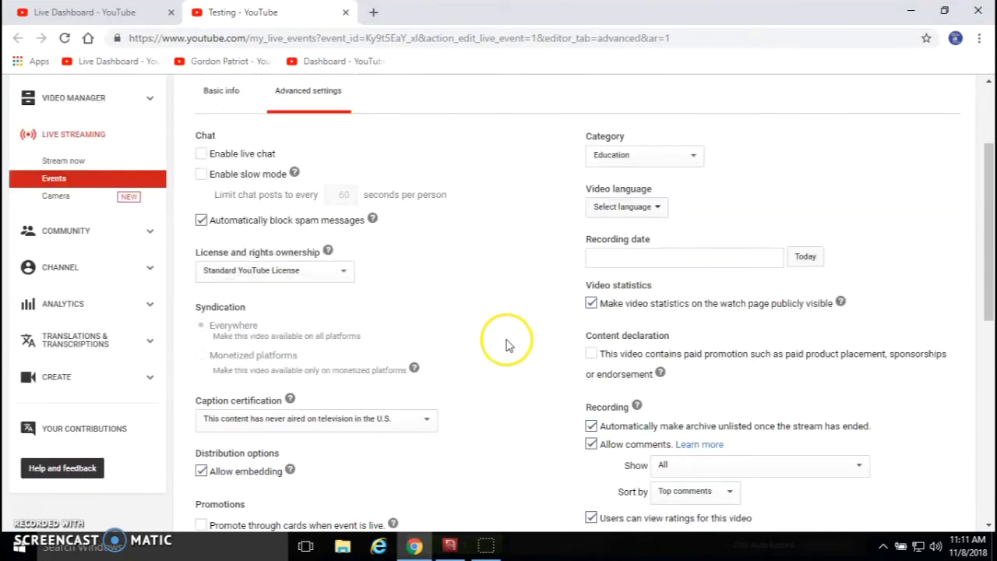
# Set the video language to English and the recording date to today, November 8, 2018.
pyautogui.click(657, 215)
pyautogui.click(650, 232)
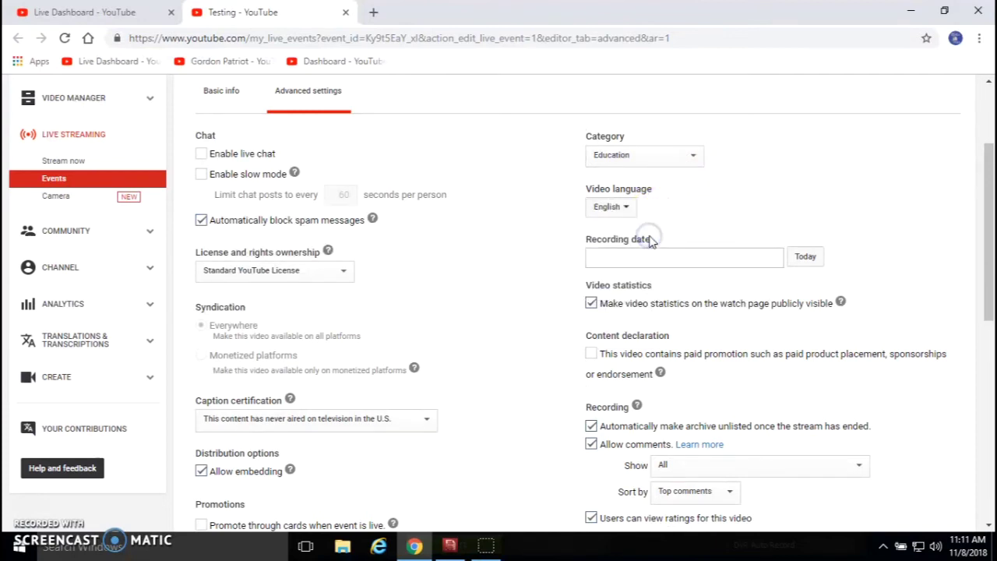
pyautogui.click(797, 261)
pyautogui.scroll(-2, 888, 261)
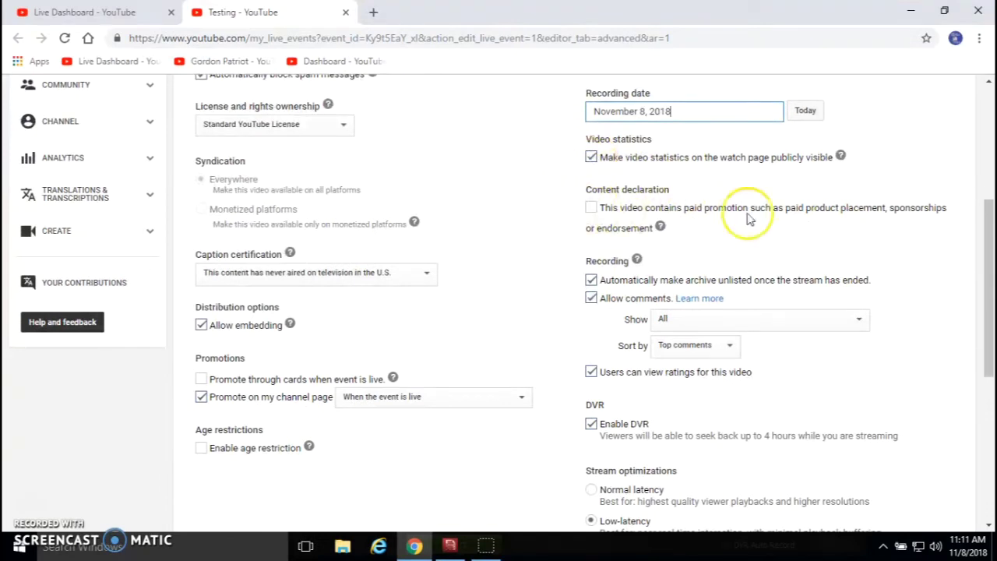
pyautogui.scroll(-1, 846, 238)
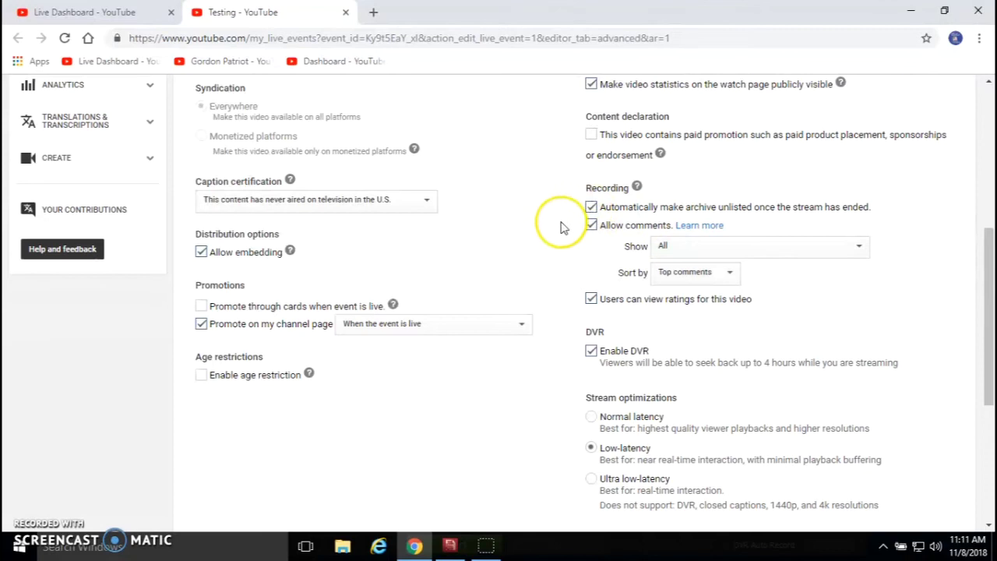
# Set the recording's comments to show only Approved ones and turn off Allow comments.
pyautogui.scroll(-1, 558, 221)
pyautogui.click(595, 156)
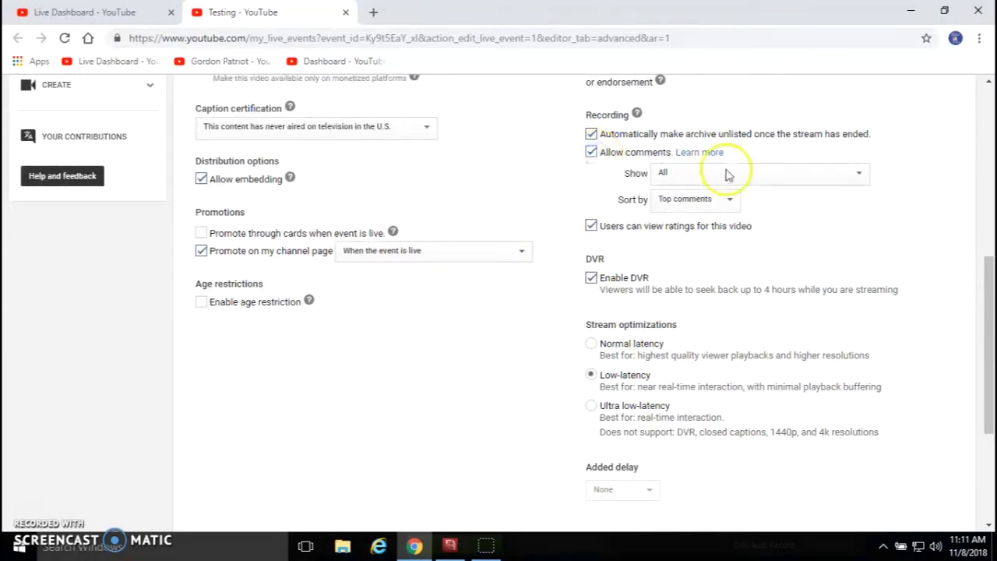
pyautogui.click(865, 173)
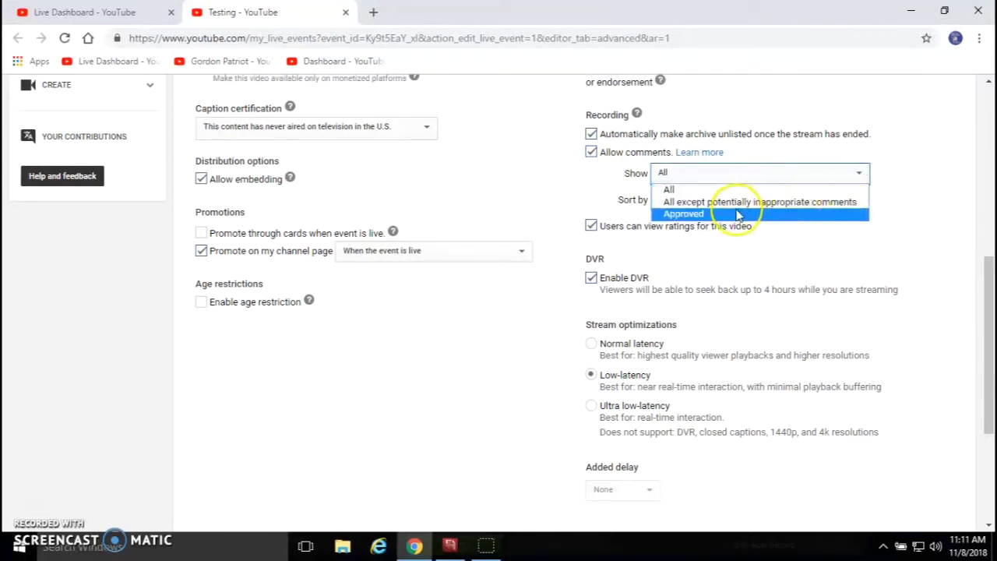
pyautogui.click(682, 213)
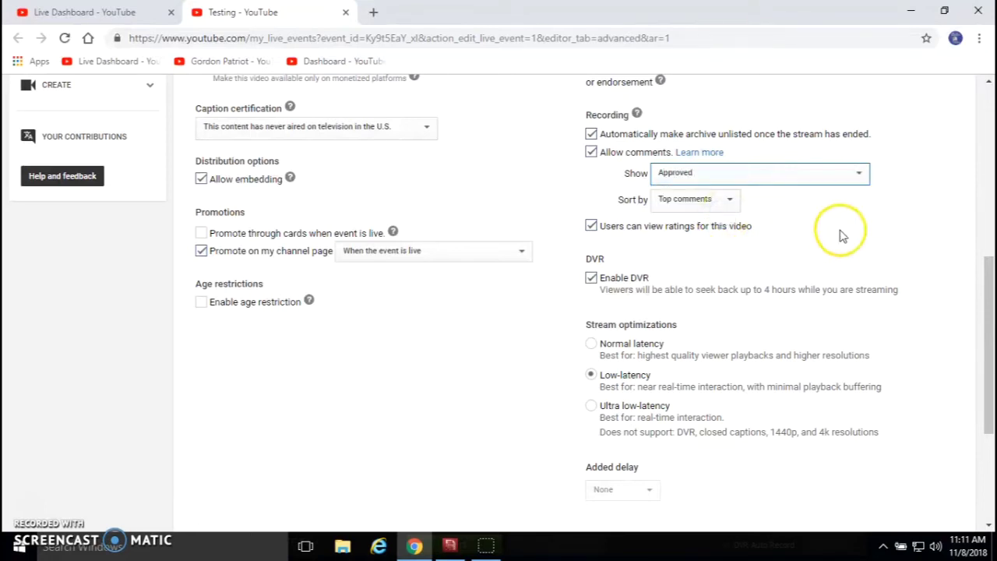
pyautogui.click(592, 154)
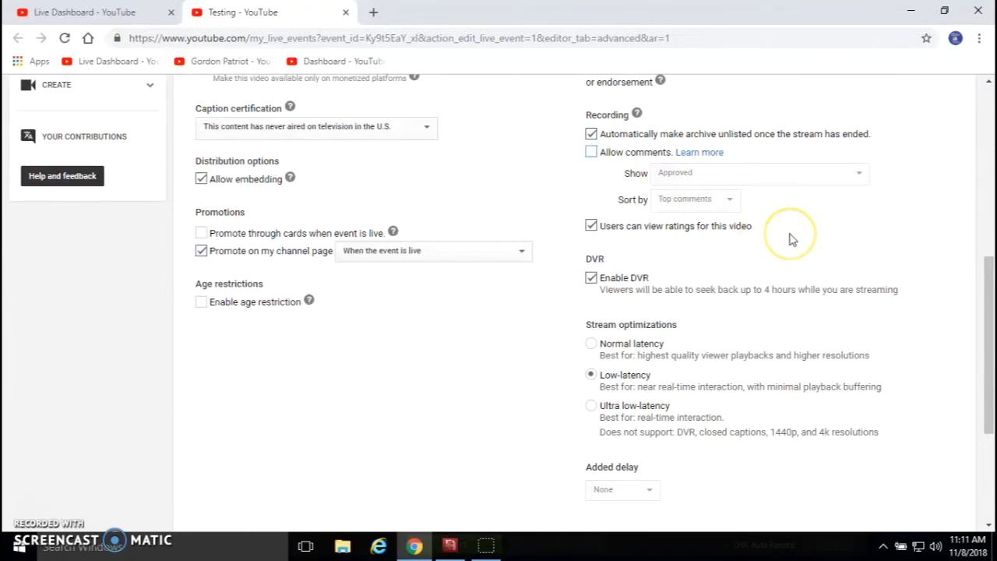
# Set the stream optimization to Normal latency and save the event's changes.
pyautogui.scroll(-1, 791, 239)
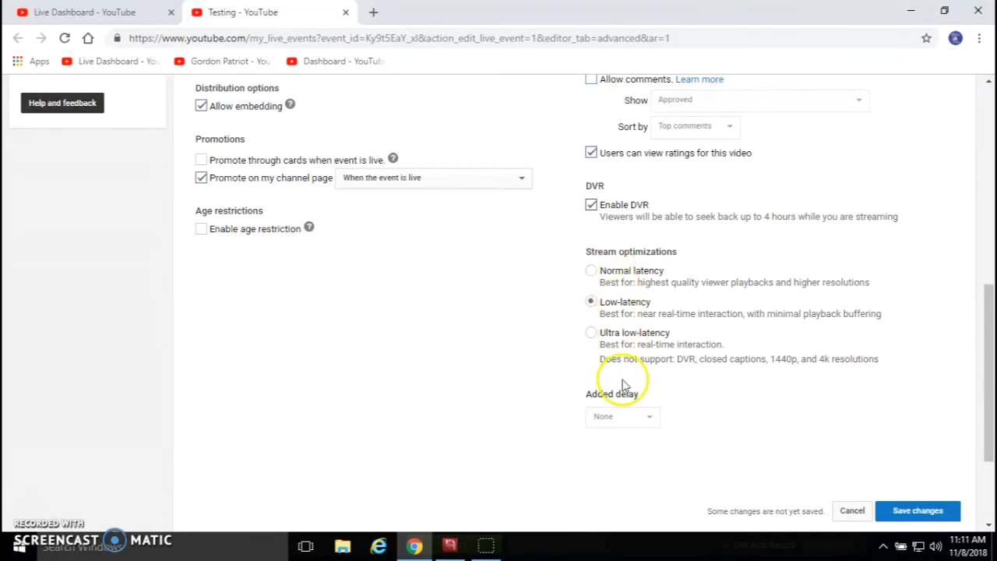
pyautogui.click(592, 271)
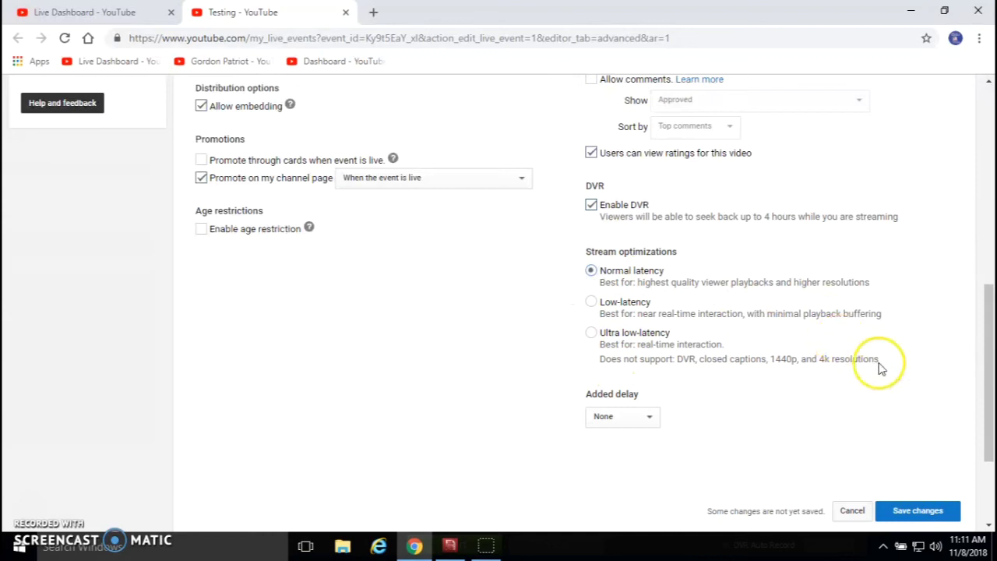
pyautogui.click(911, 513)
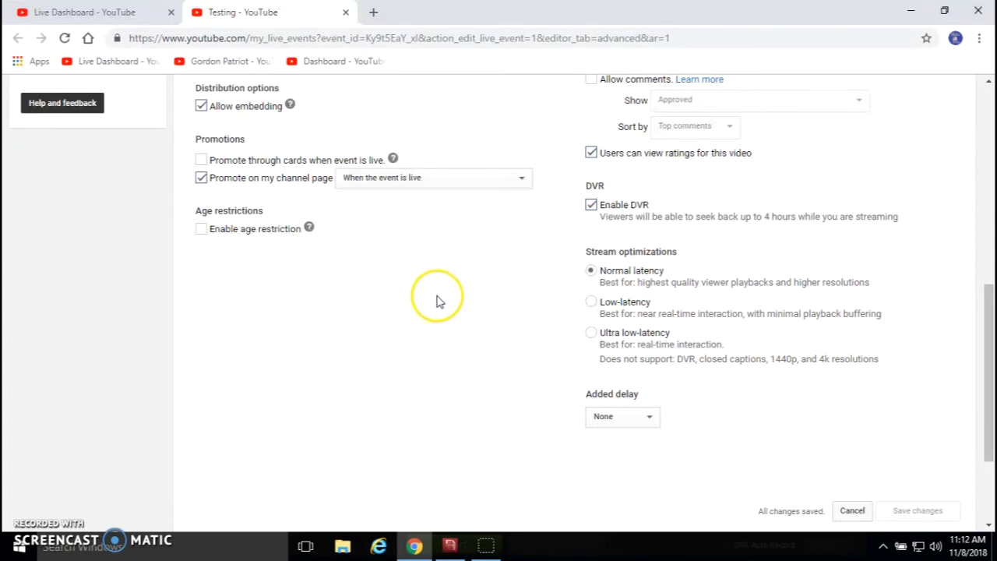
# Return to the live dashboard and read the checklist sections on encoding software, stream info, optional features and going live.
pyautogui.scroll(10, 436, 308)
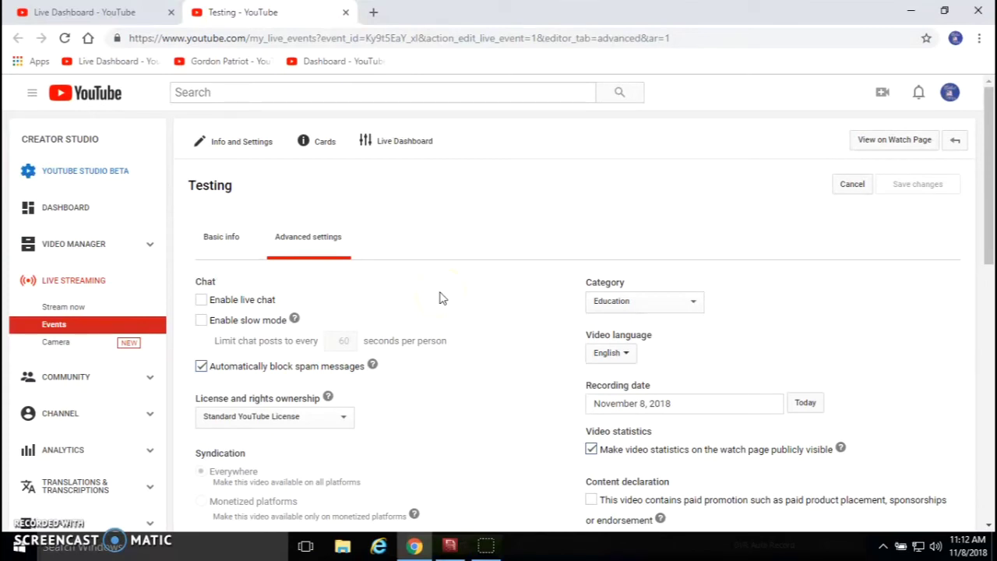
pyautogui.click(406, 142)
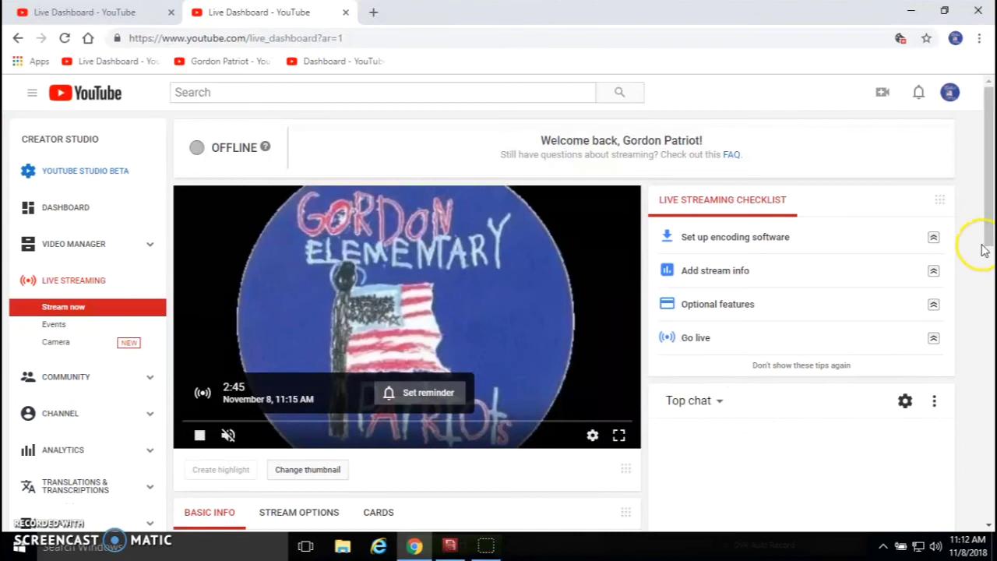
pyautogui.moveTo(991, 233)
pyautogui.mouseDown()
pyautogui.moveTo(990, 421)
pyautogui.moveTo(989, 242)
pyautogui.mouseUp()
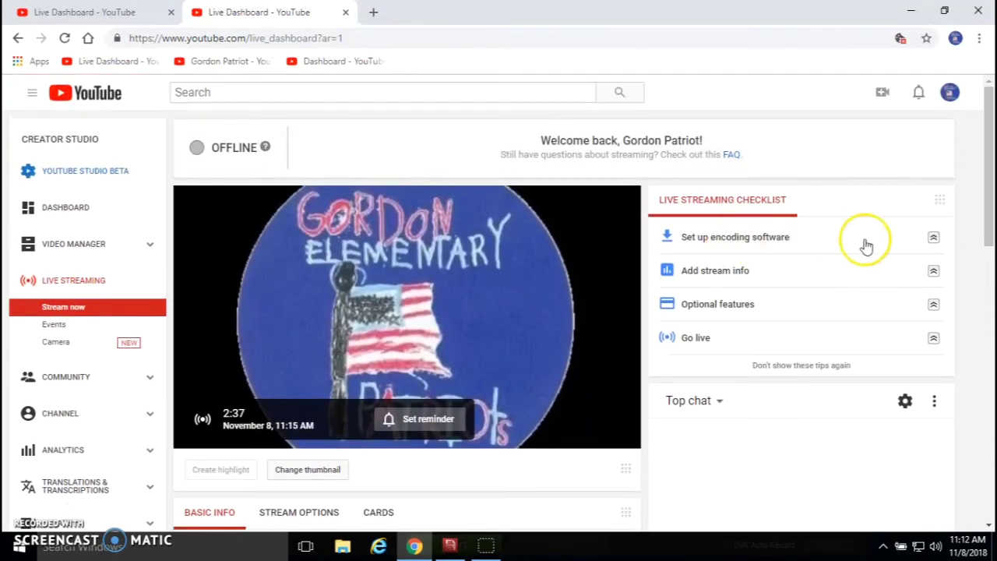
pyautogui.click(788, 239)
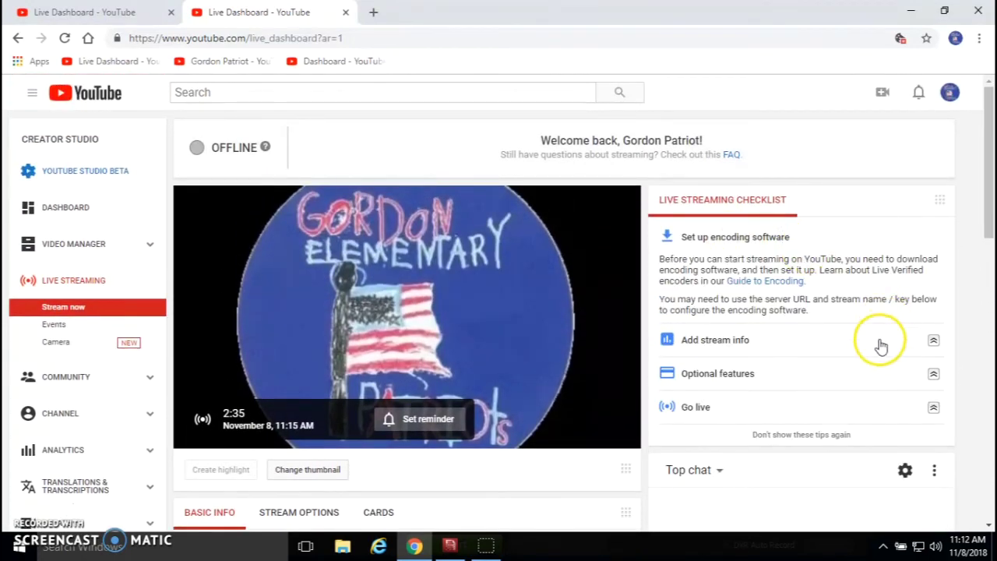
pyautogui.click(697, 343)
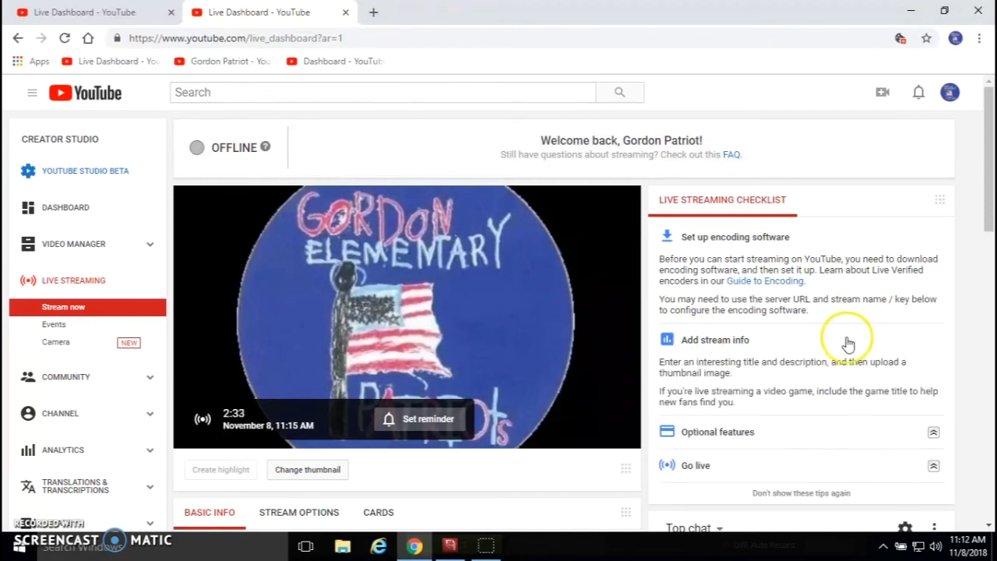
pyautogui.scroll(-2, 847, 342)
pyautogui.click(718, 288)
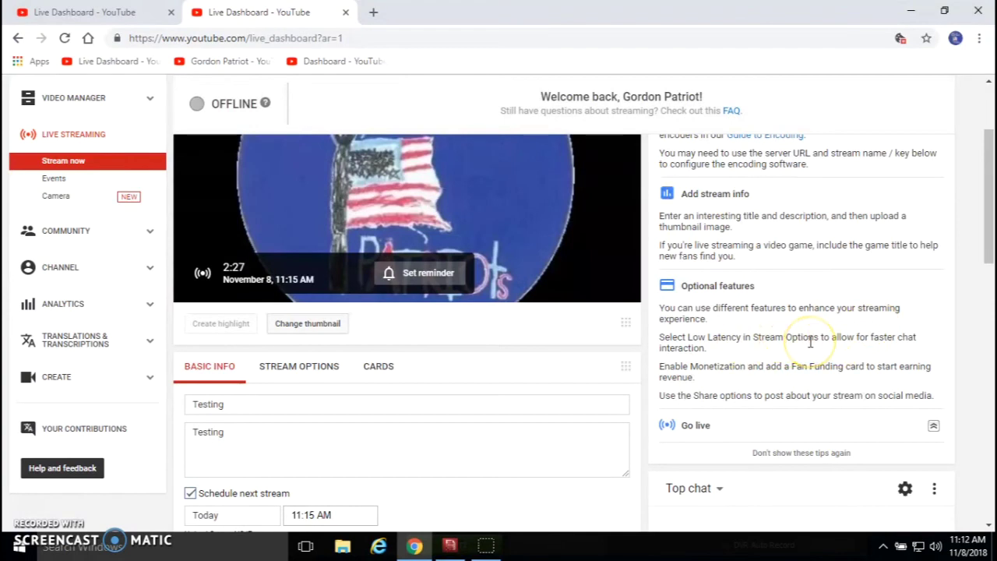
pyautogui.scroll(-1, 810, 341)
pyautogui.click(694, 352)
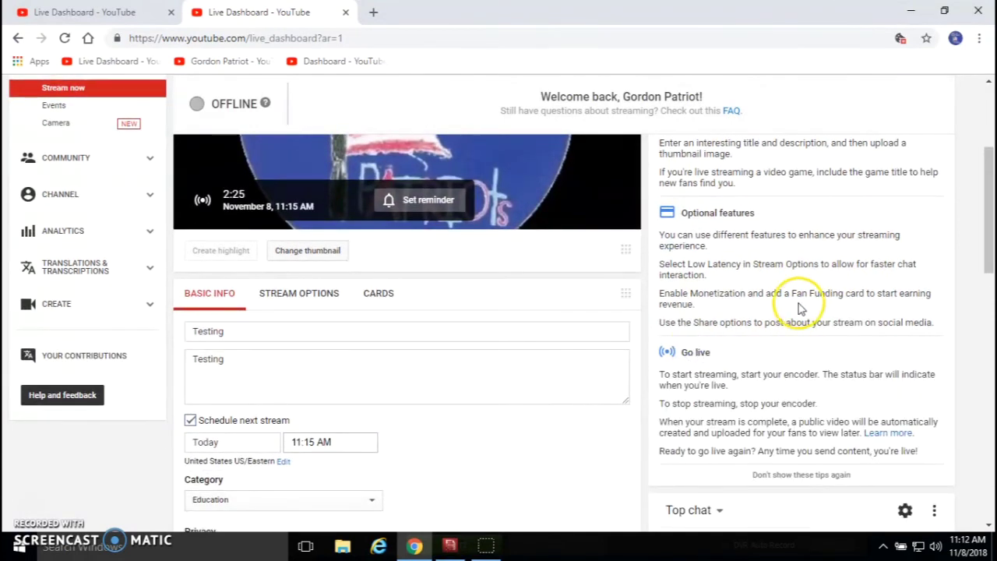
pyautogui.scroll(-1, 801, 309)
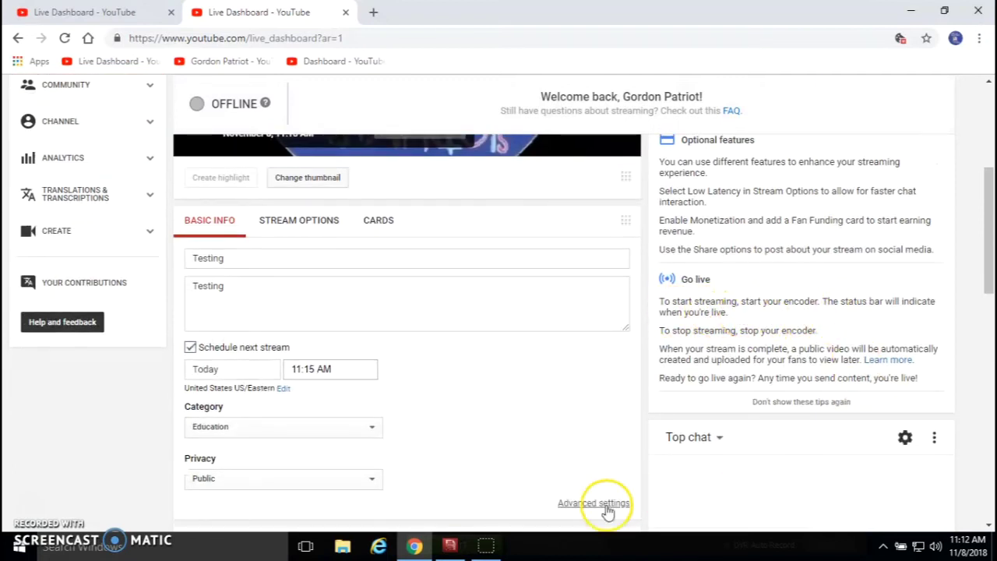
# Switch to Adobe Flash Media Live Encoder and review the video bit rate, output size, stream fields and available audio devices.
pyautogui.click(450, 548)
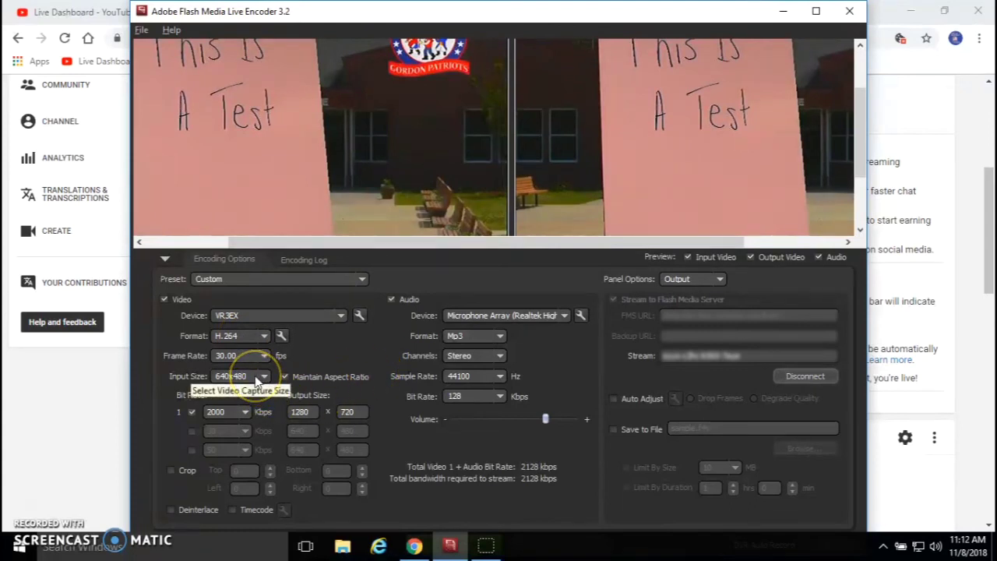
pyautogui.click(323, 466)
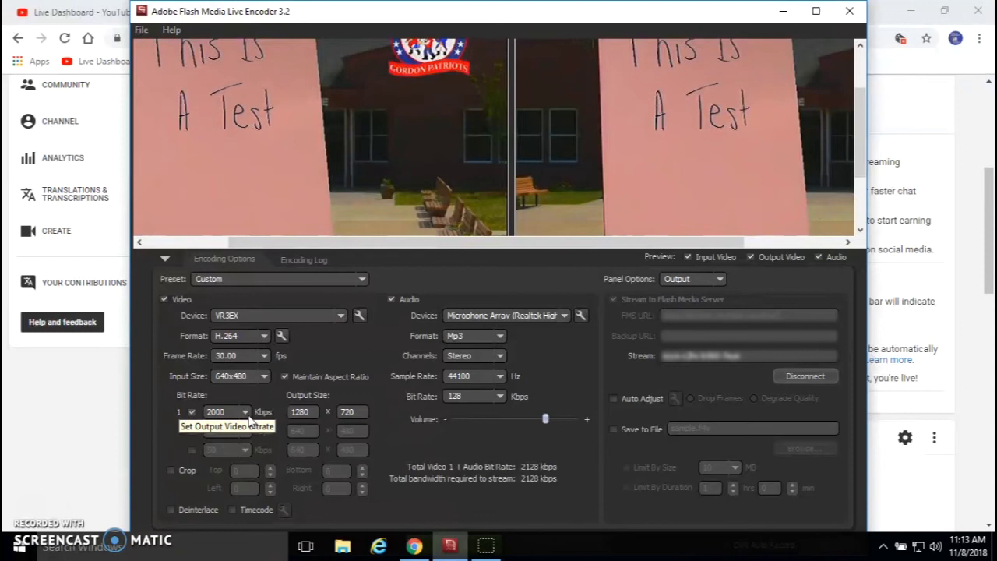
pyautogui.click(299, 414)
pyautogui.click(347, 412)
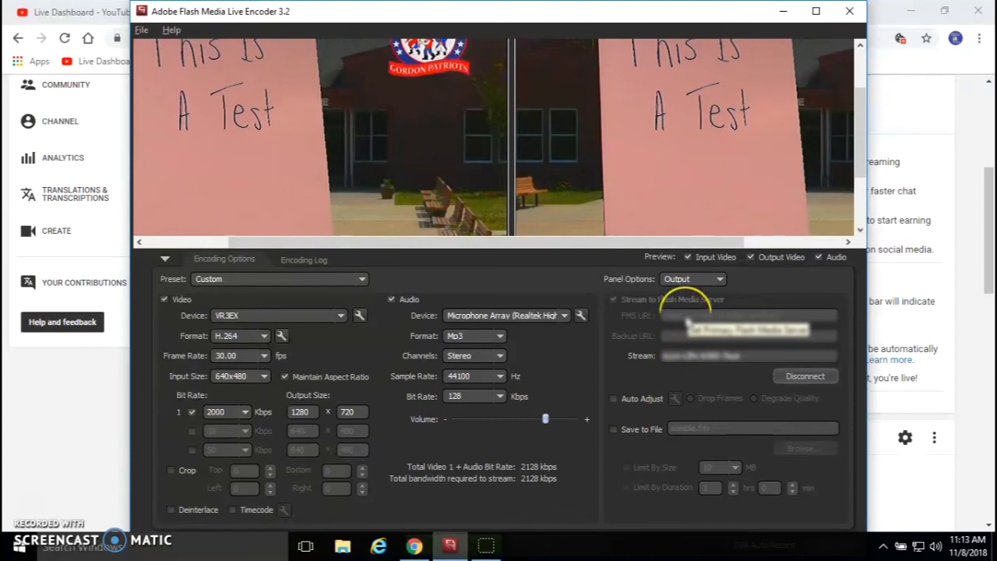
pyautogui.click(696, 353)
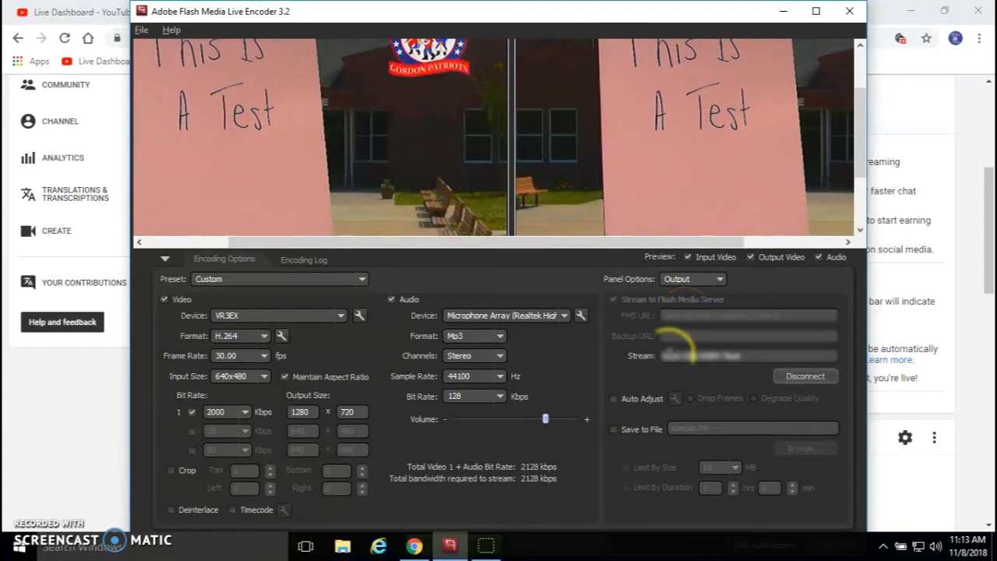
pyautogui.click(564, 315)
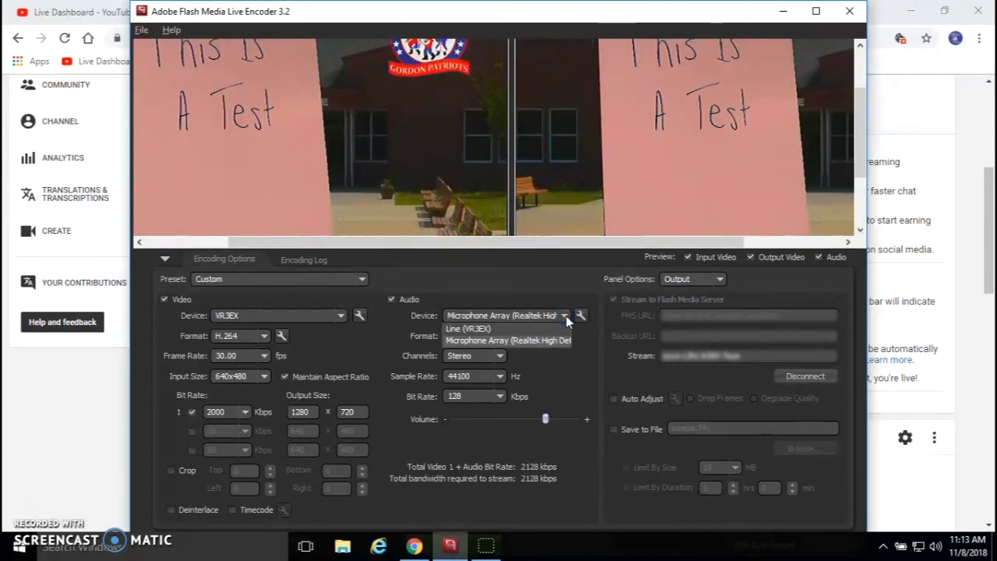
pyautogui.click(566, 316)
pyautogui.click(576, 365)
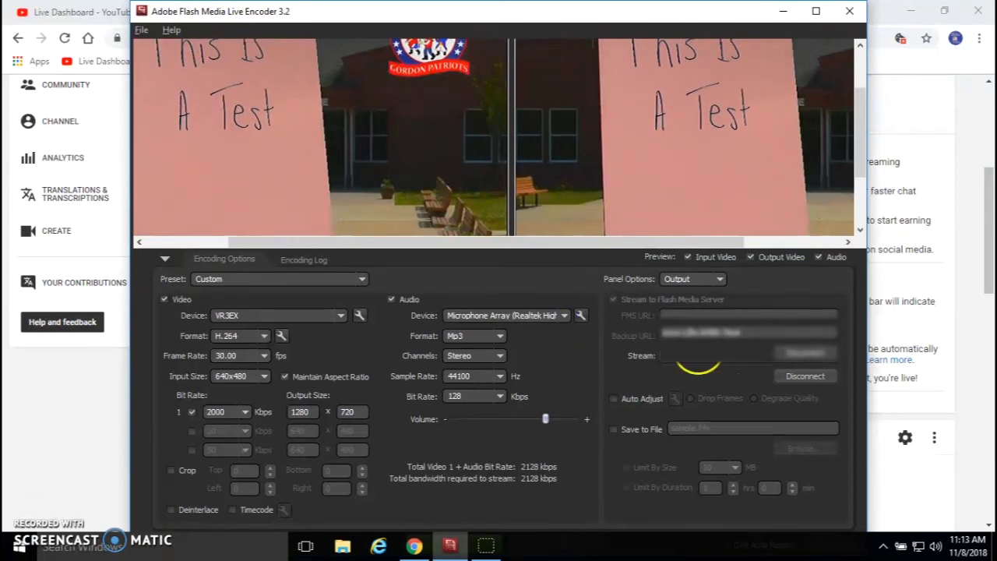
# Maximize the encoder window, start the stream, and check its live status on the YouTube dashboard in Chrome.
pyautogui.click(816, 11)
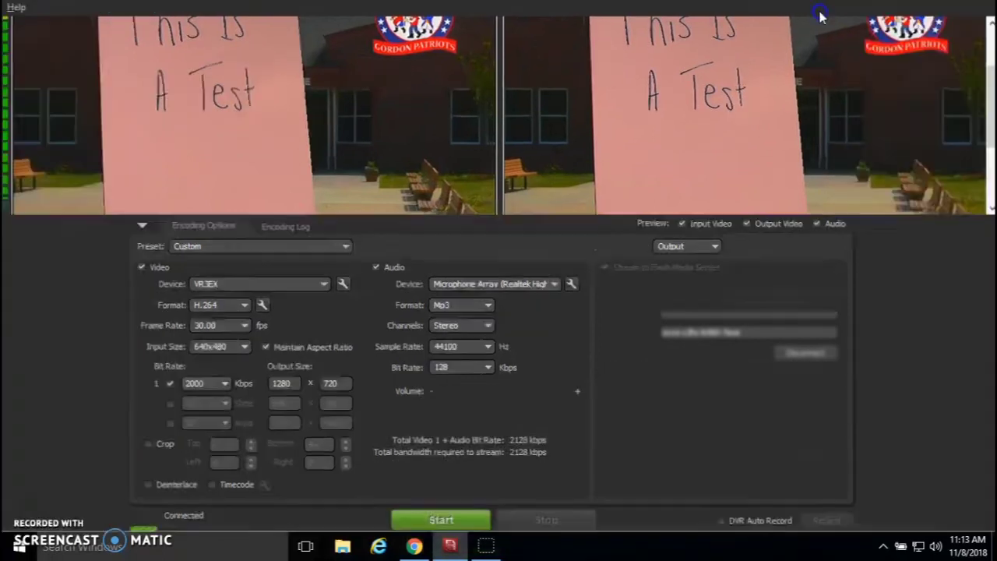
pyautogui.click(463, 516)
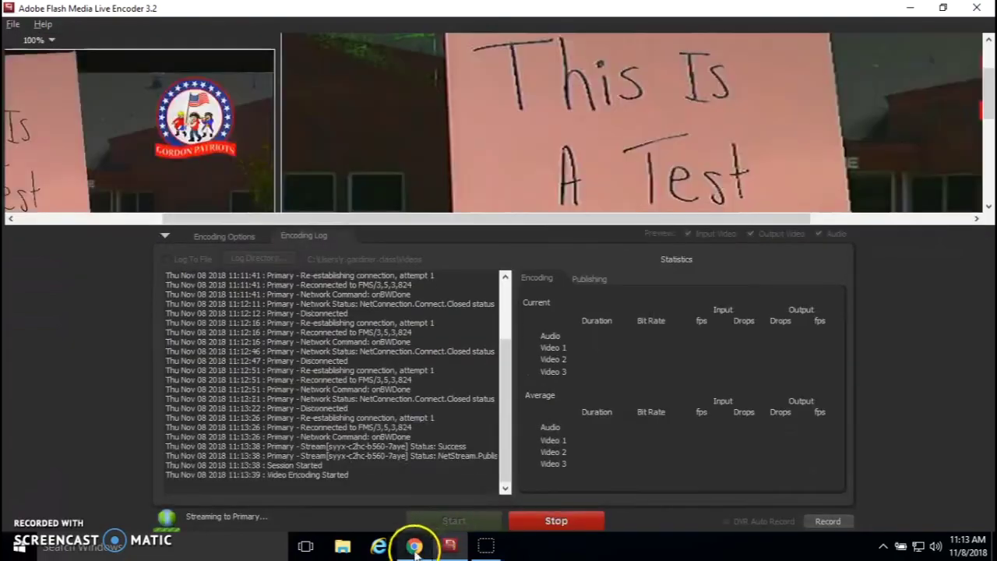
pyautogui.click(414, 547)
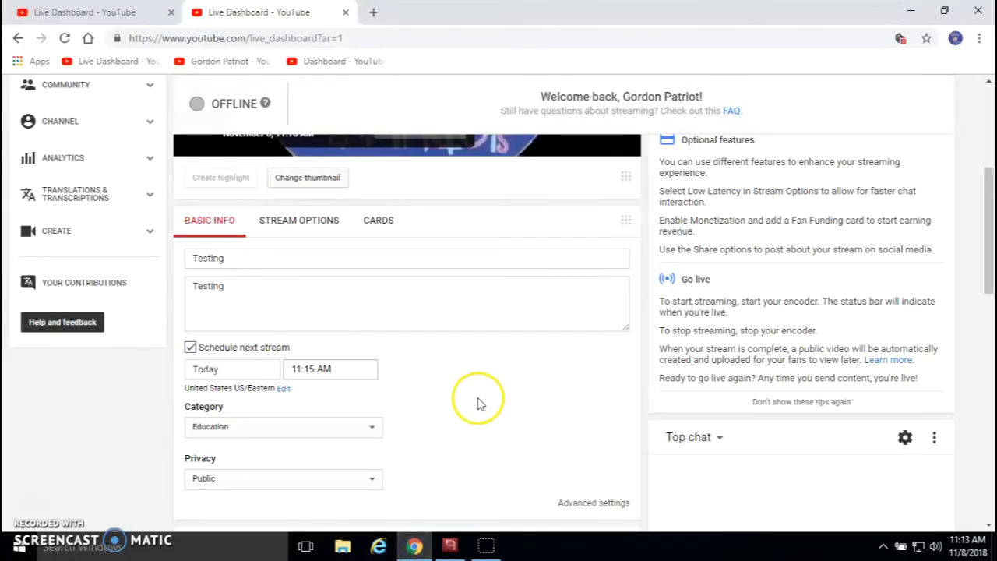
pyautogui.scroll(4, 477, 395)
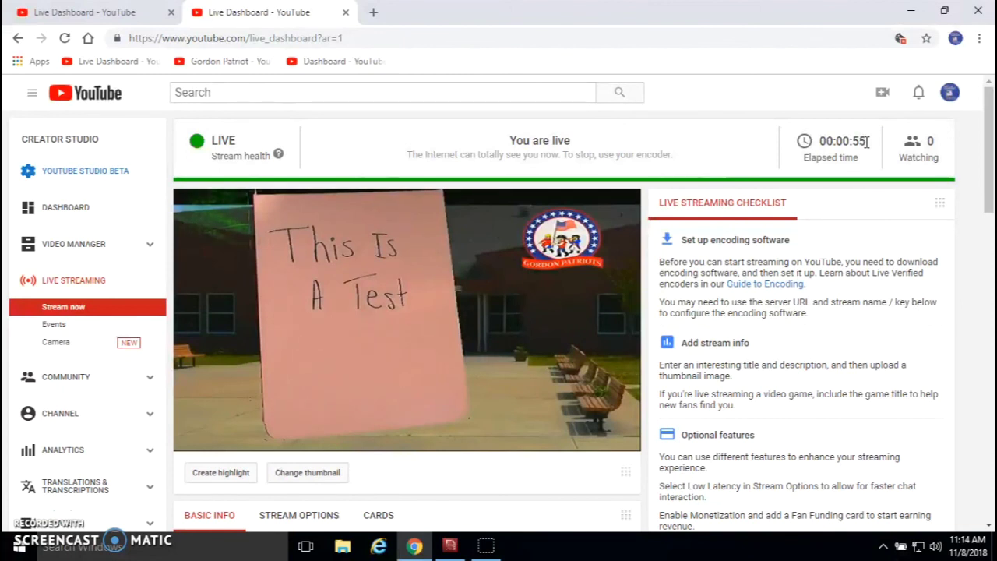
# Stop the stream in Adobe Flash Media Live Encoder and return to the YouTube live dashboard in Chrome to check its status.
pyautogui.click(674, 550)
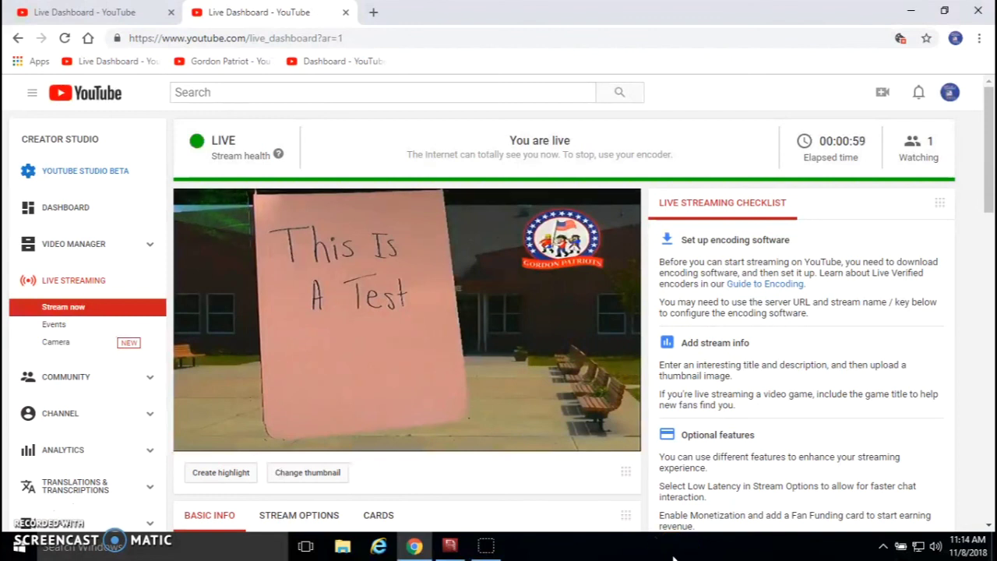
pyautogui.click(451, 546)
pyautogui.click(545, 518)
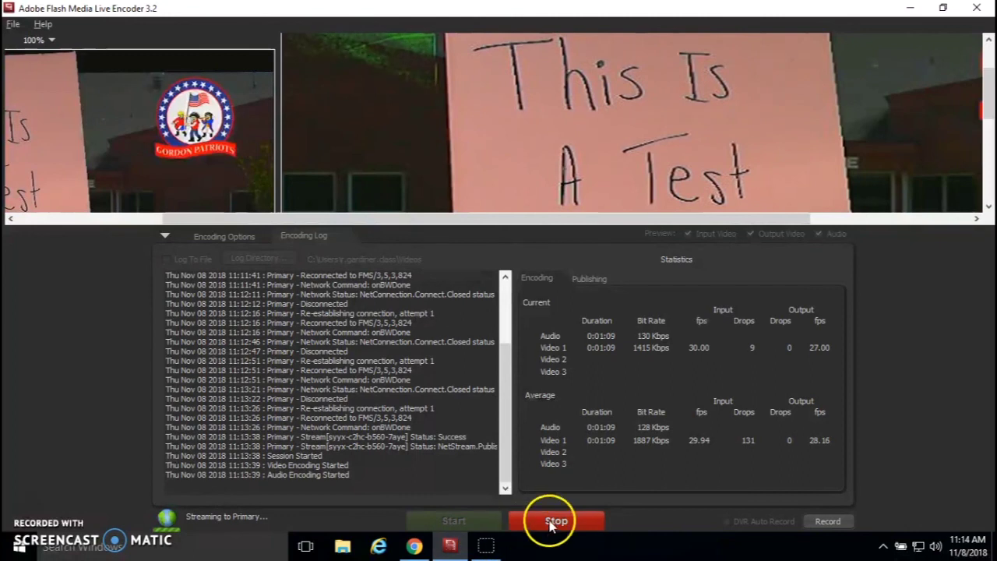
pyautogui.click(413, 550)
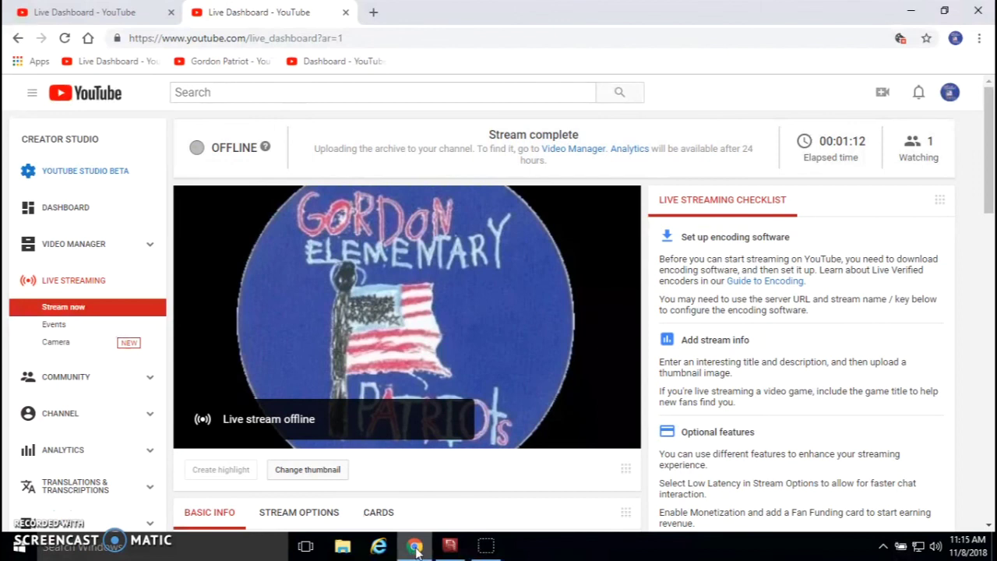
pyautogui.moveTo(322, 363)
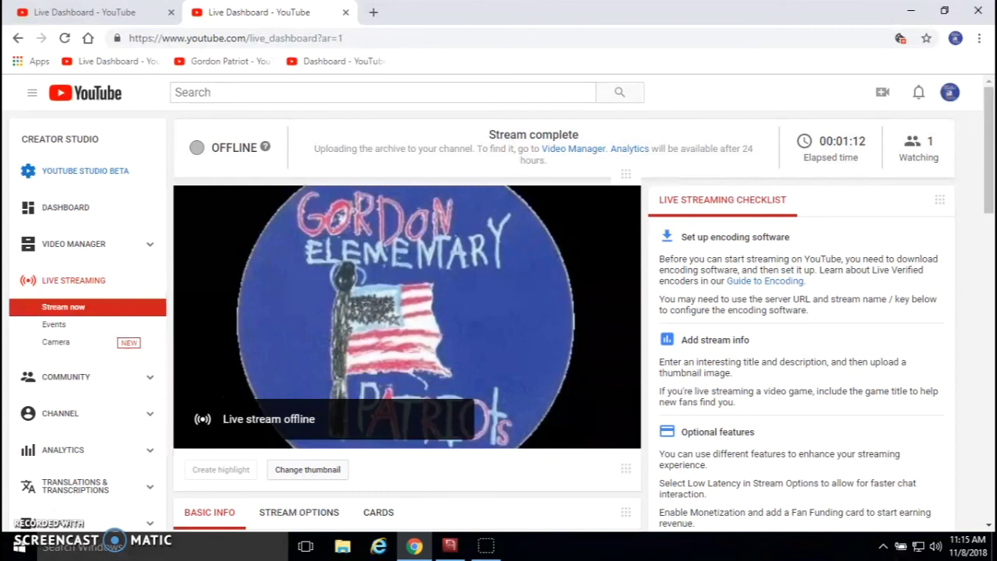
pyautogui.moveTo(417, 549)
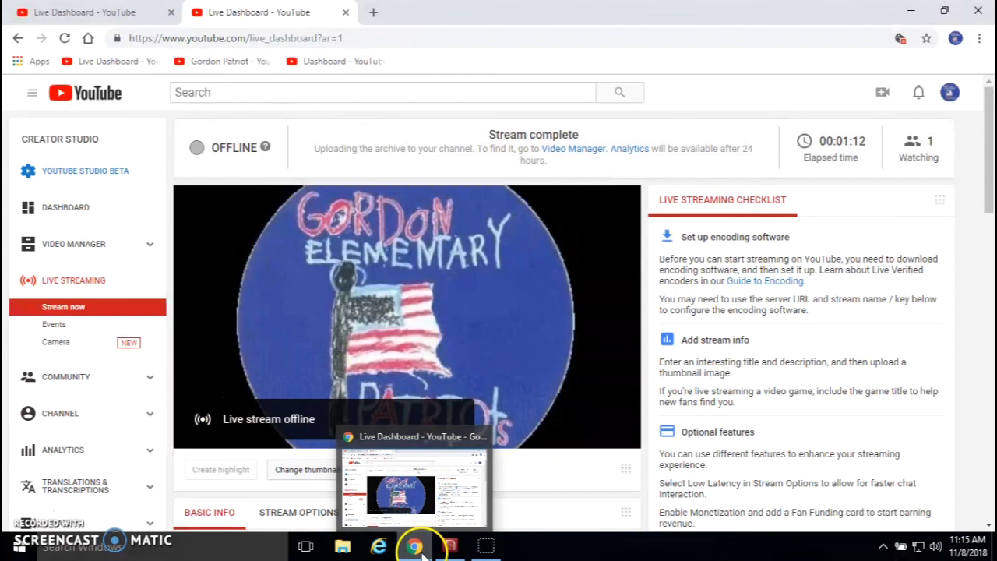